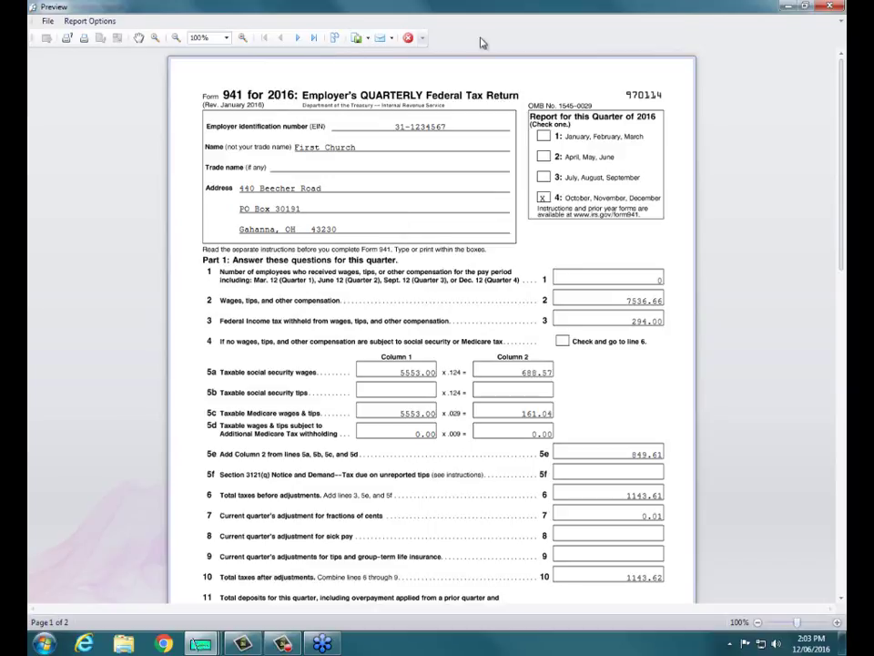
- Close the Form 941 preview and leave the 941 wizard
left_click(821, 8)
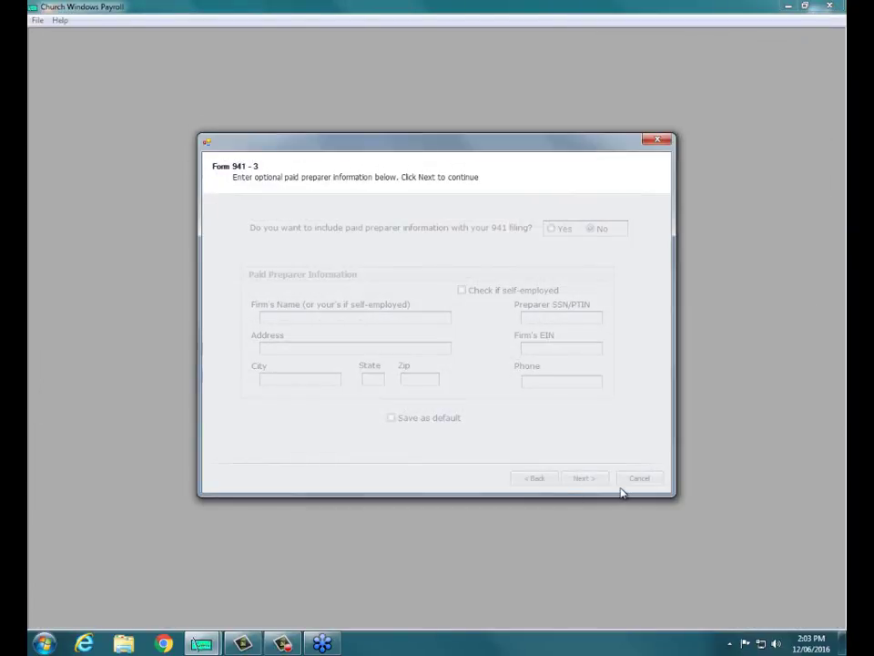
left_click(602, 482)
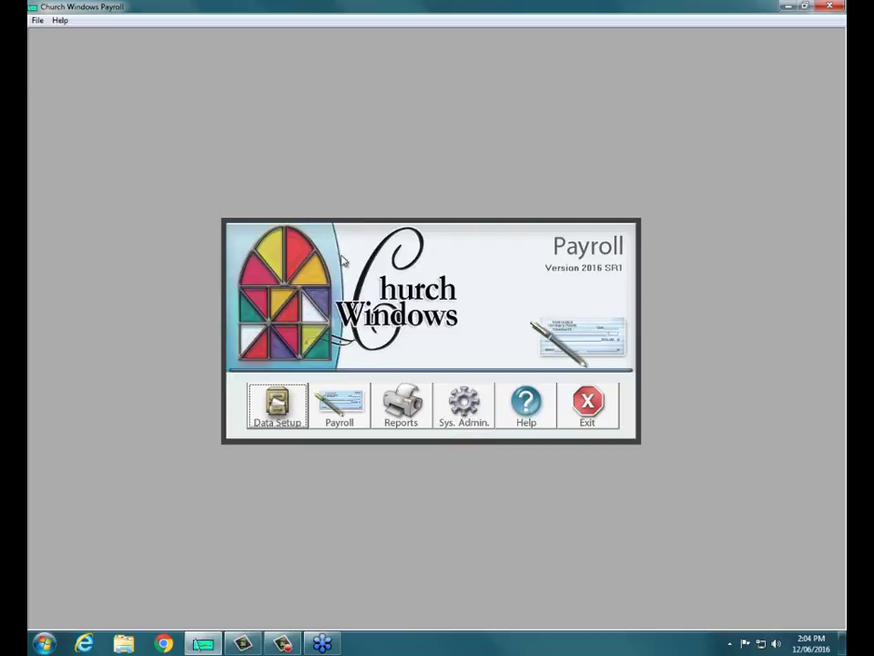
- Try to back up the Payroll data to the Payroll EOY webinar folder on the Desktop
left_click(473, 423)
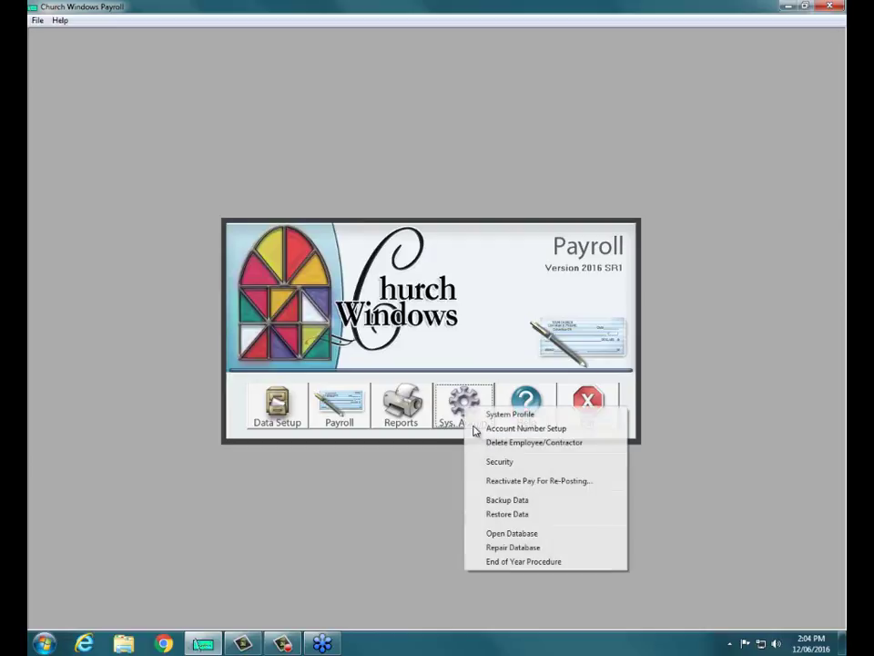
left_click(505, 500)
left_click(252, 256)
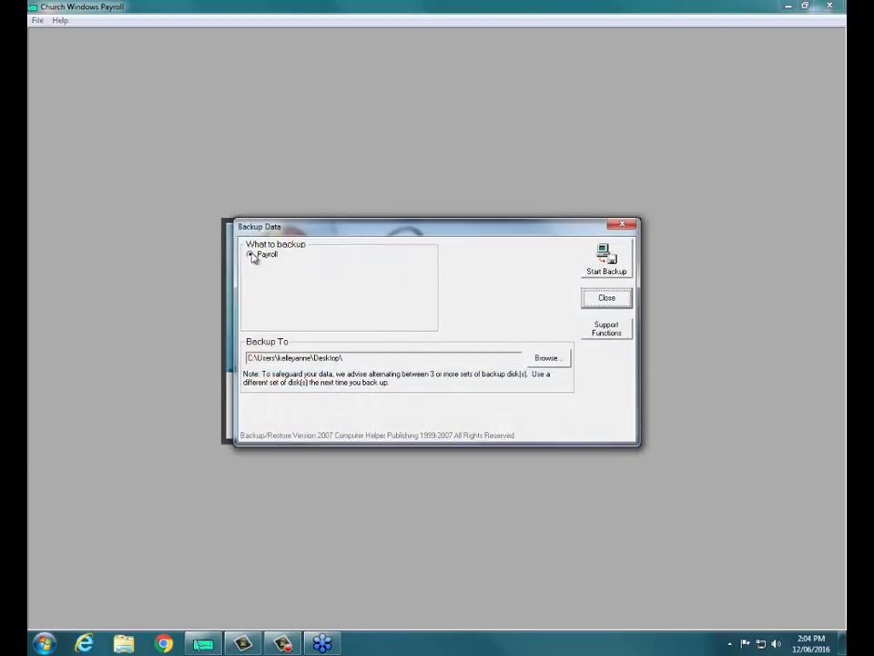
left_click(549, 360)
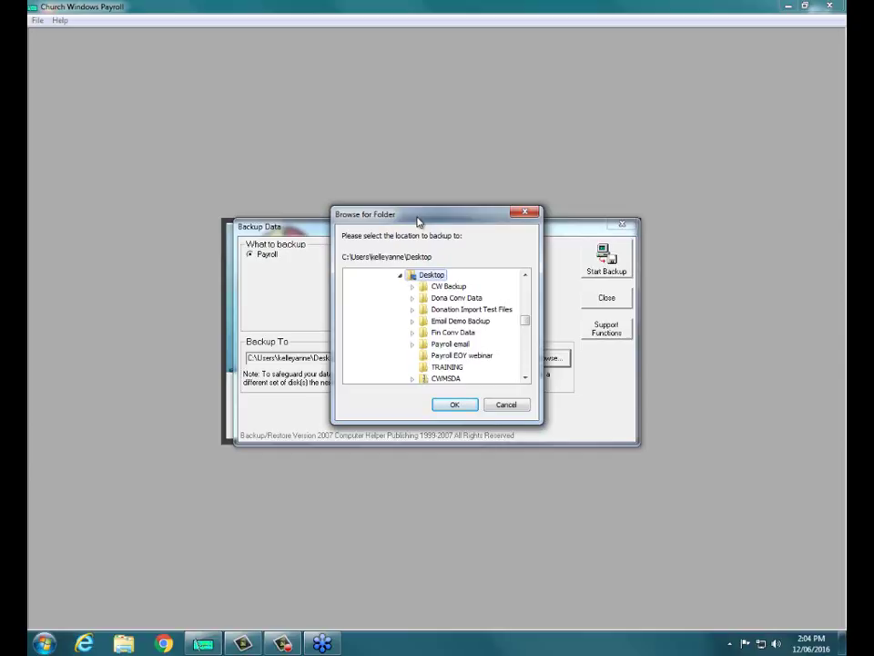
left_click(458, 356)
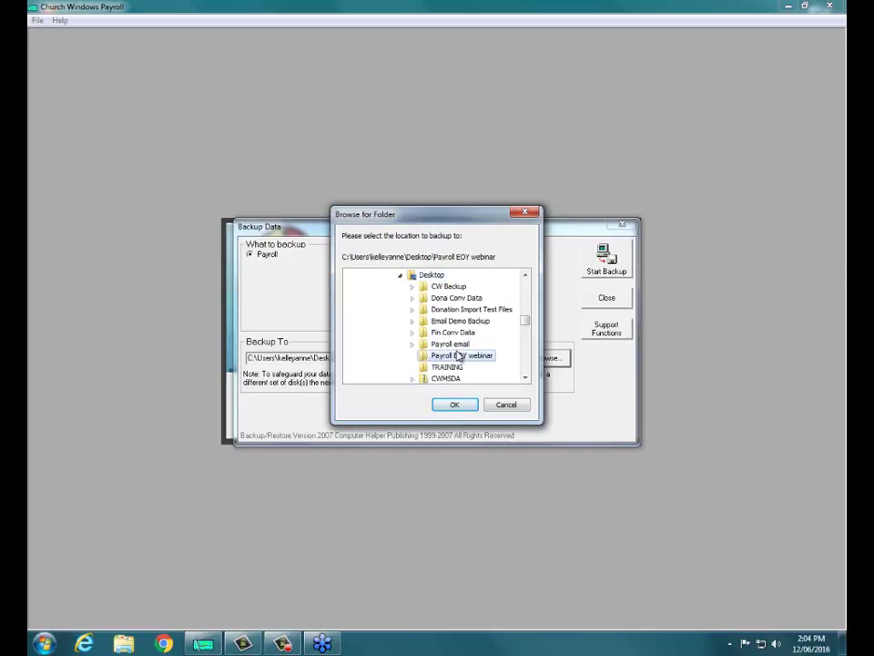
left_click(463, 407)
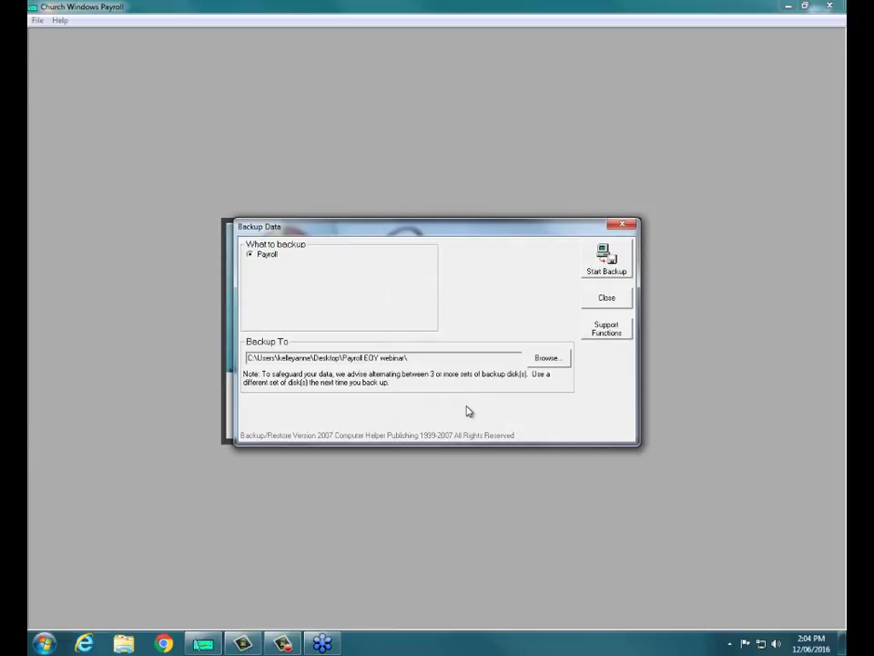
left_click(606, 262)
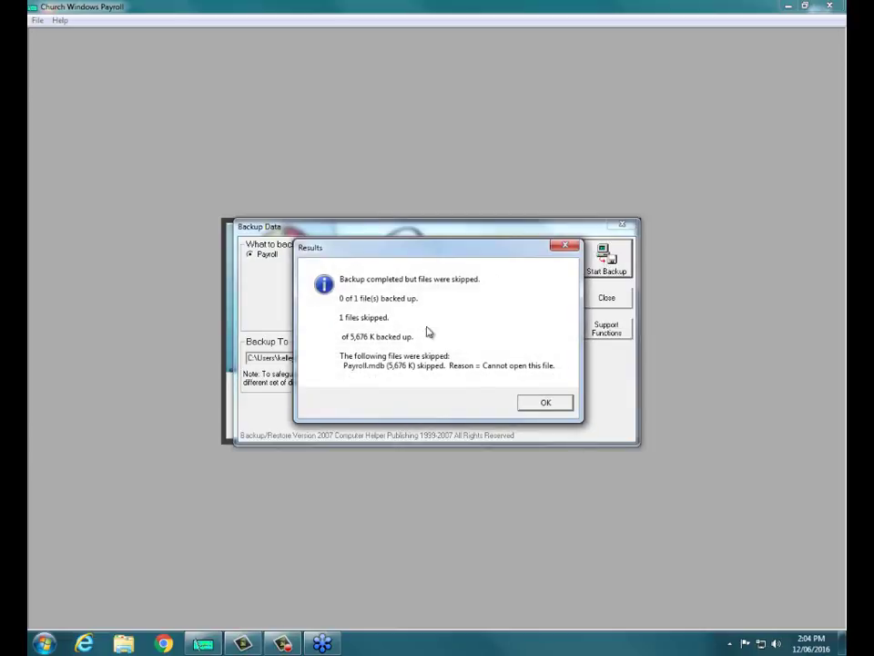
left_click(537, 404)
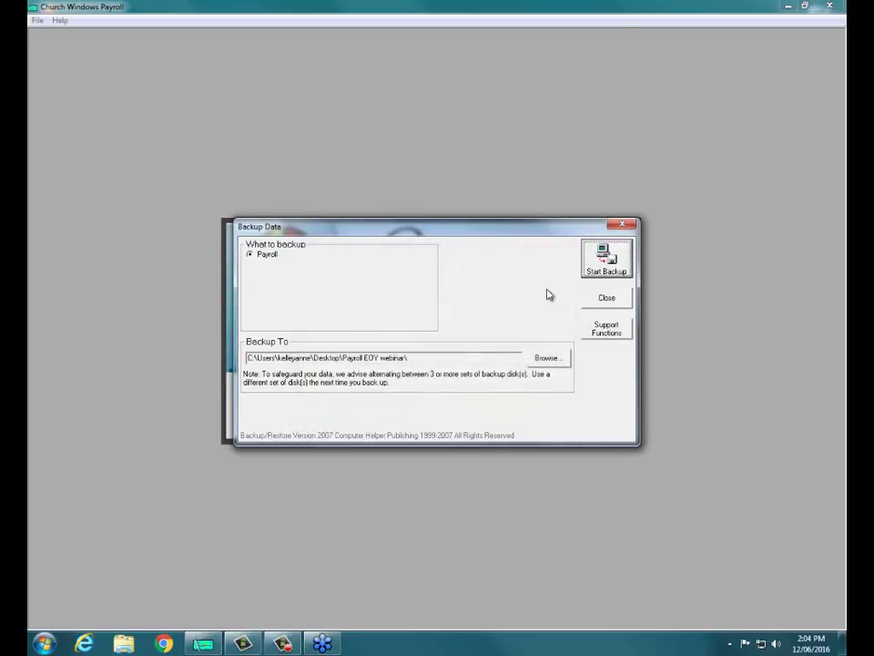
- Try to back up the Payroll data directly to the Desktop, deleting the existing CWPay.zip there
left_click(566, 359)
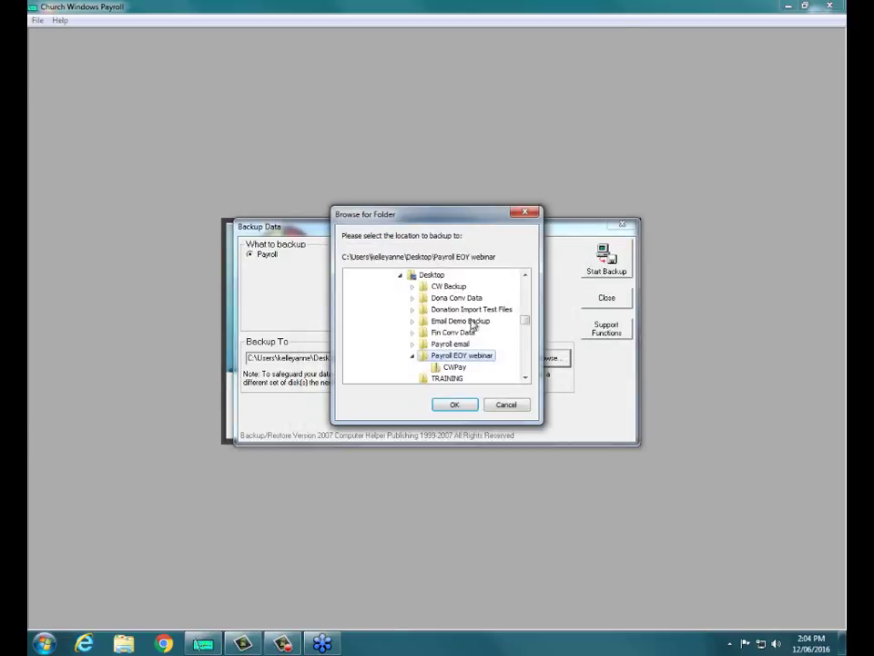
left_click(416, 276)
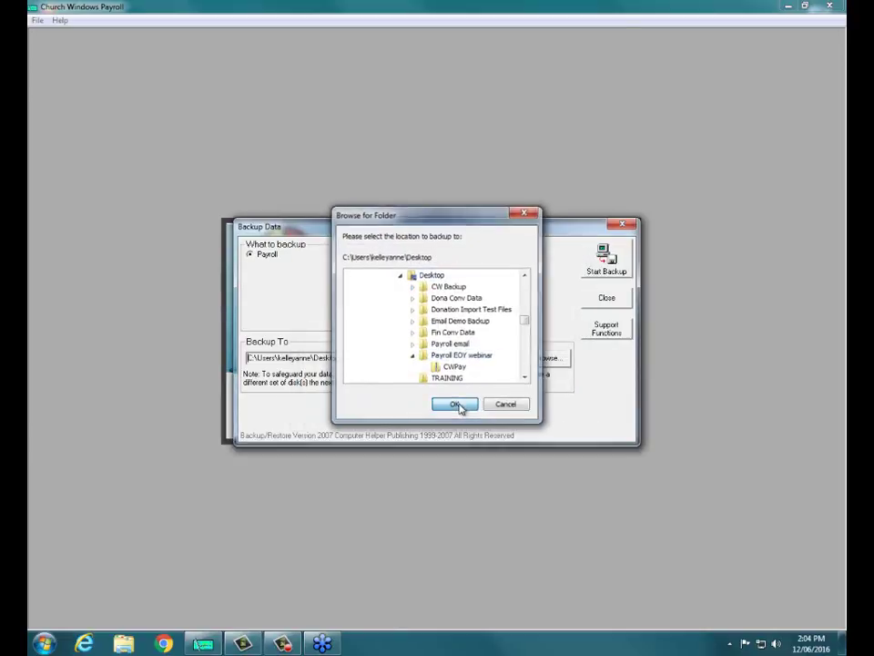
left_click(453, 405)
left_click(609, 259)
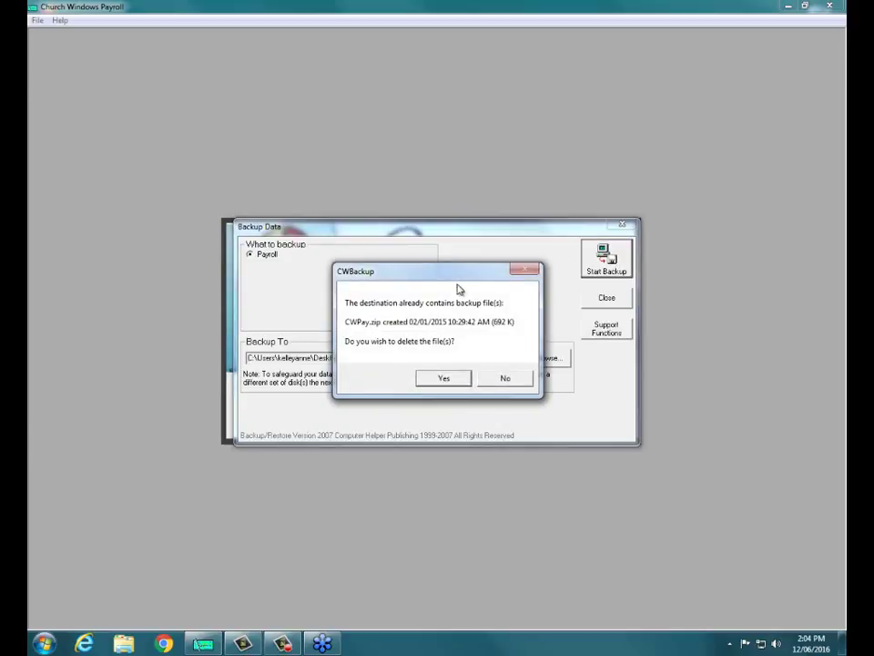
left_click(435, 380)
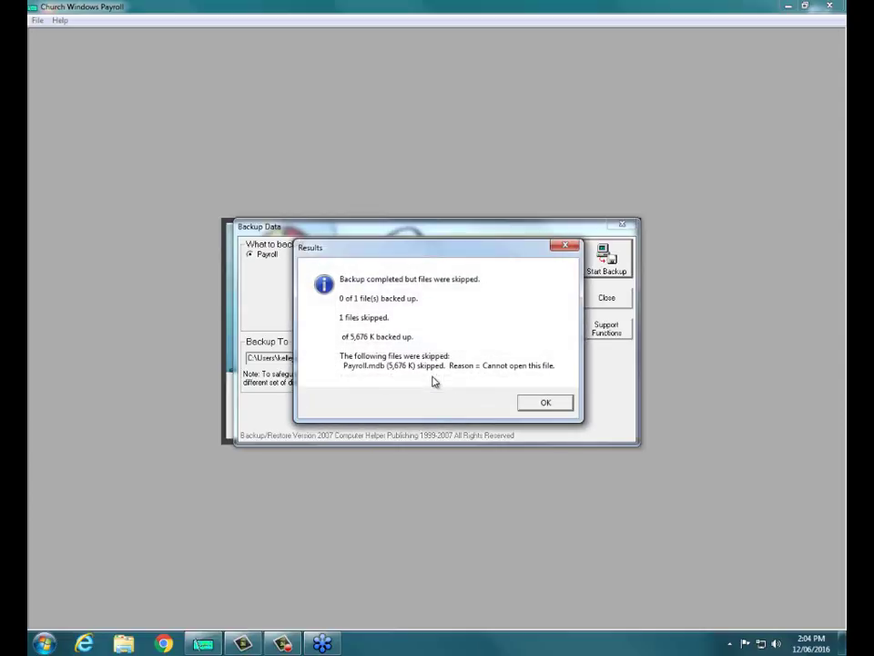
left_click(543, 406)
left_click(613, 297)
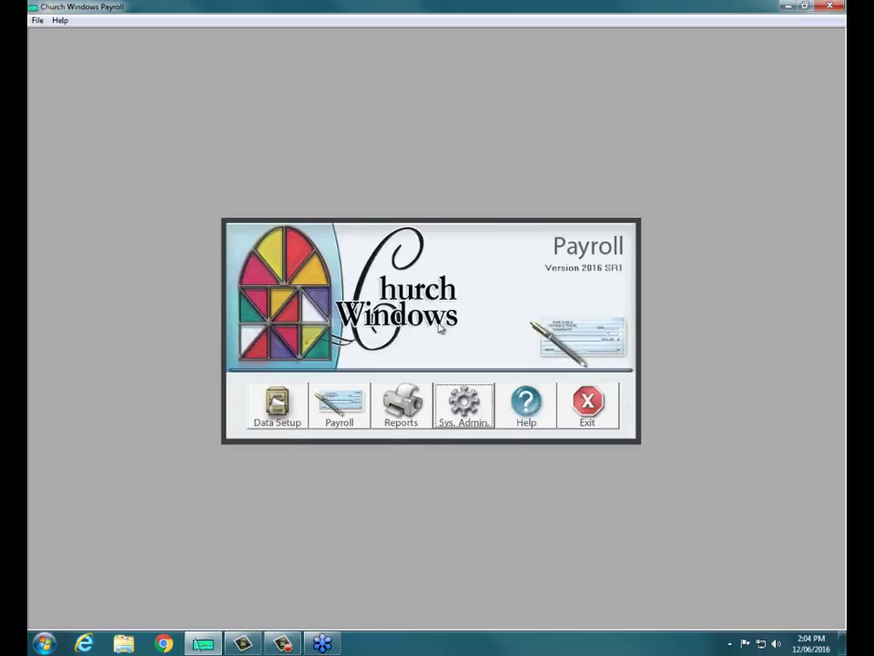
- Restart the payroll program and back up the Payroll data to the Desktop, deleting the existing CWPay.zip
left_click(586, 407)
double_click(51, 91)
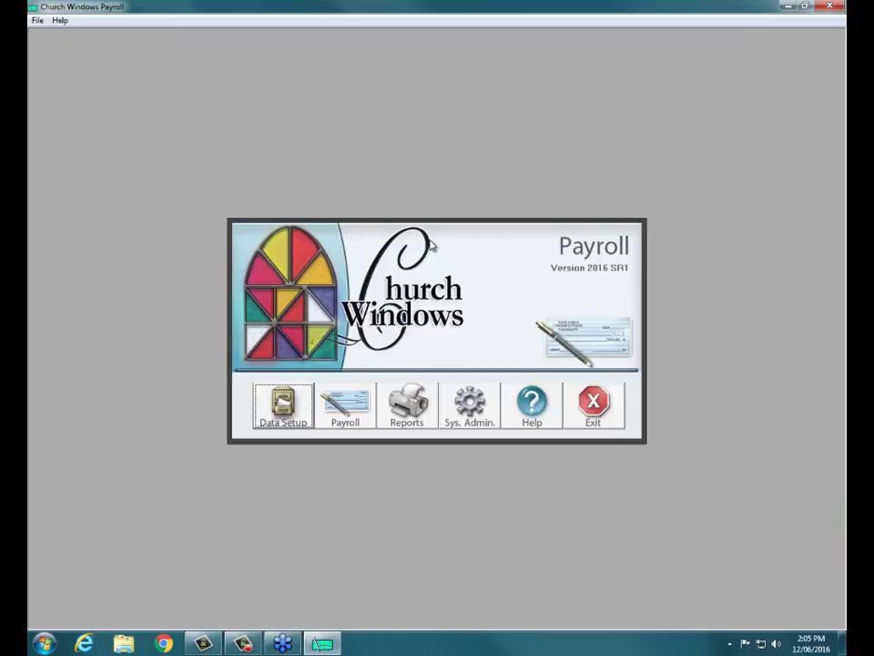
left_click(462, 399)
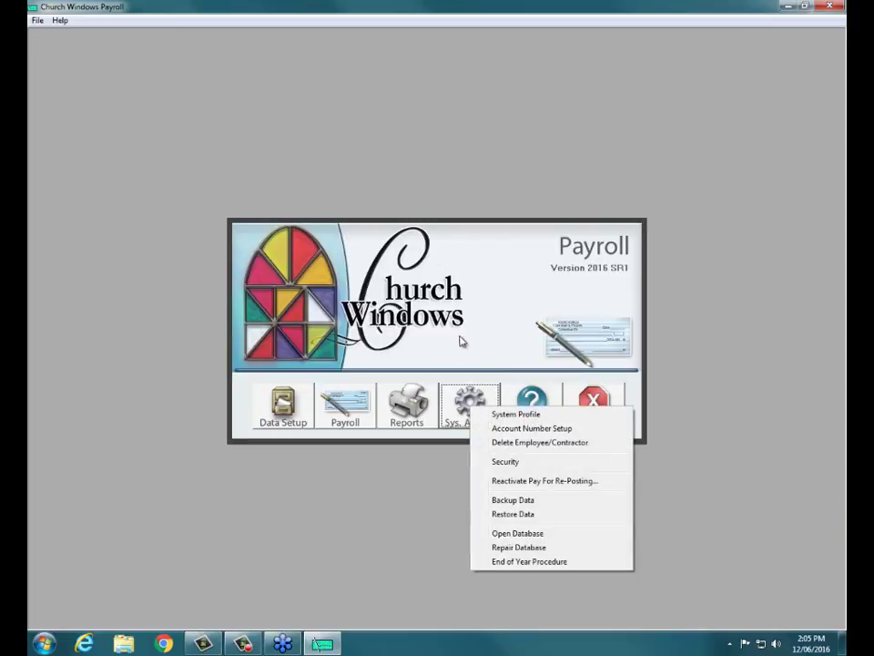
left_click(495, 502)
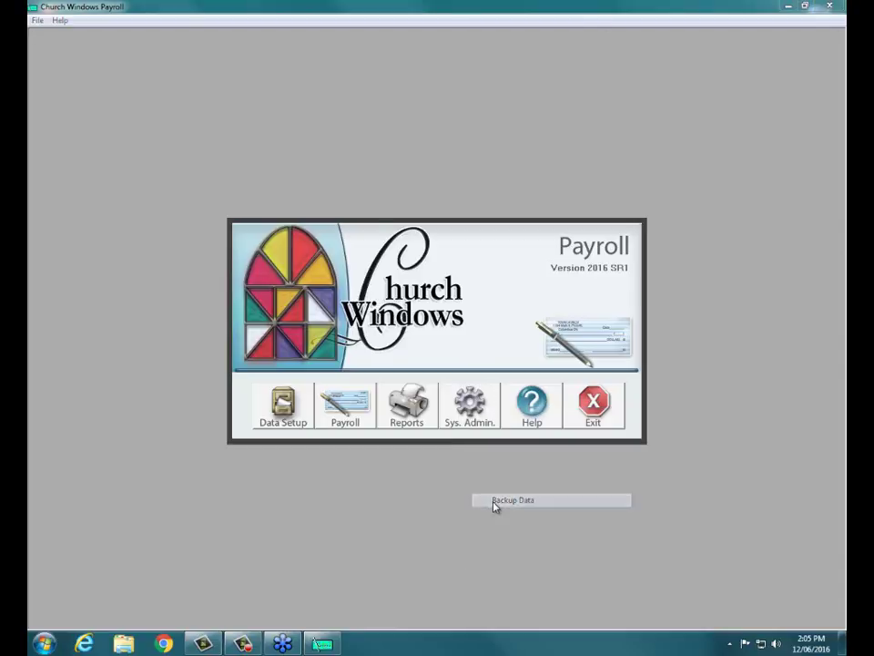
left_click(609, 260)
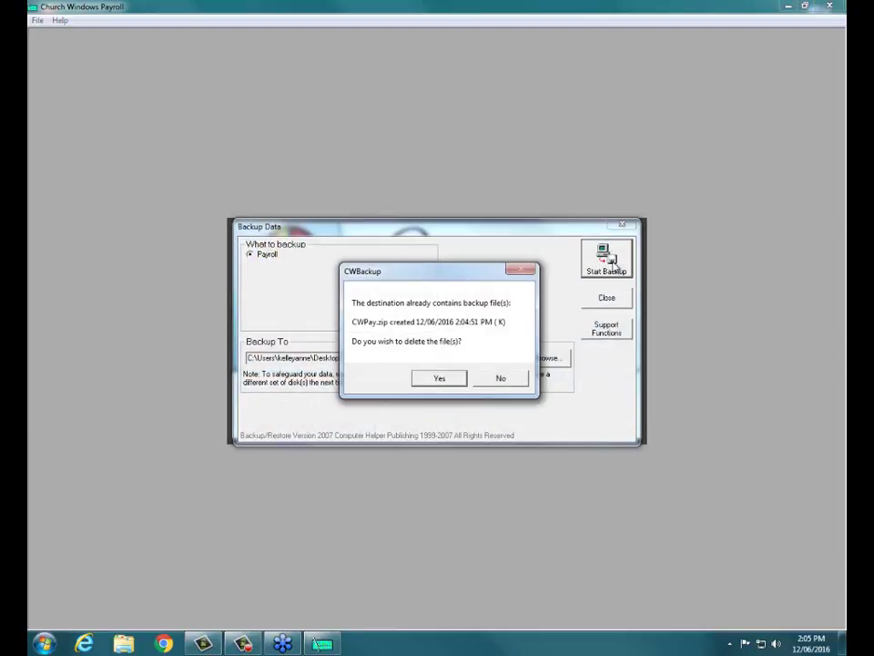
left_click(439, 377)
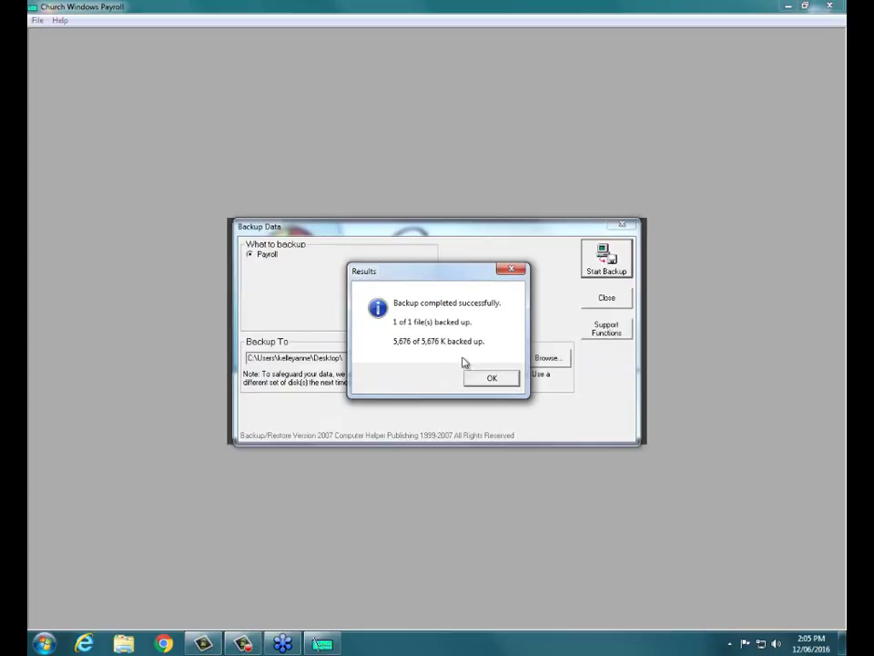
left_click(493, 383)
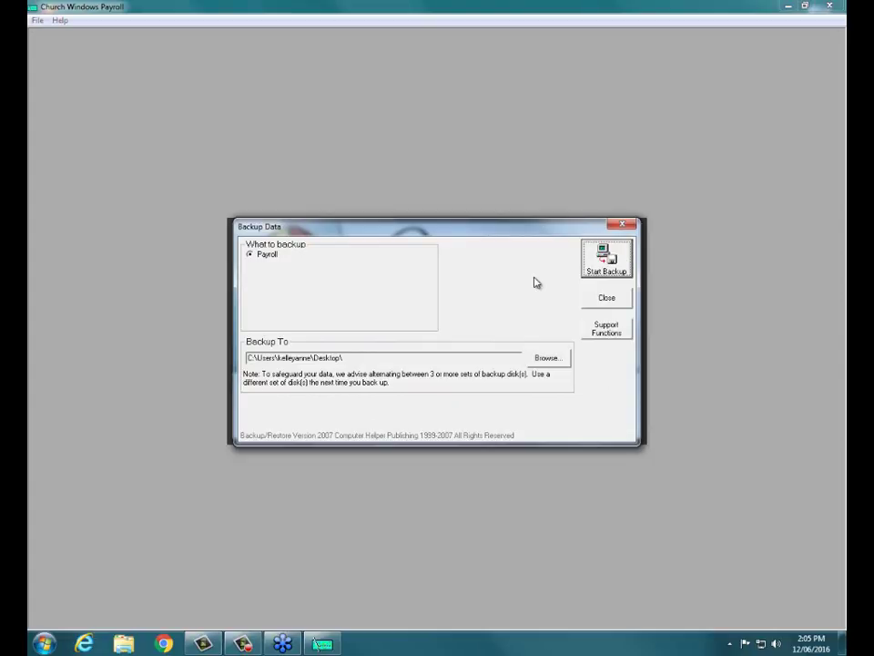
left_click(607, 301)
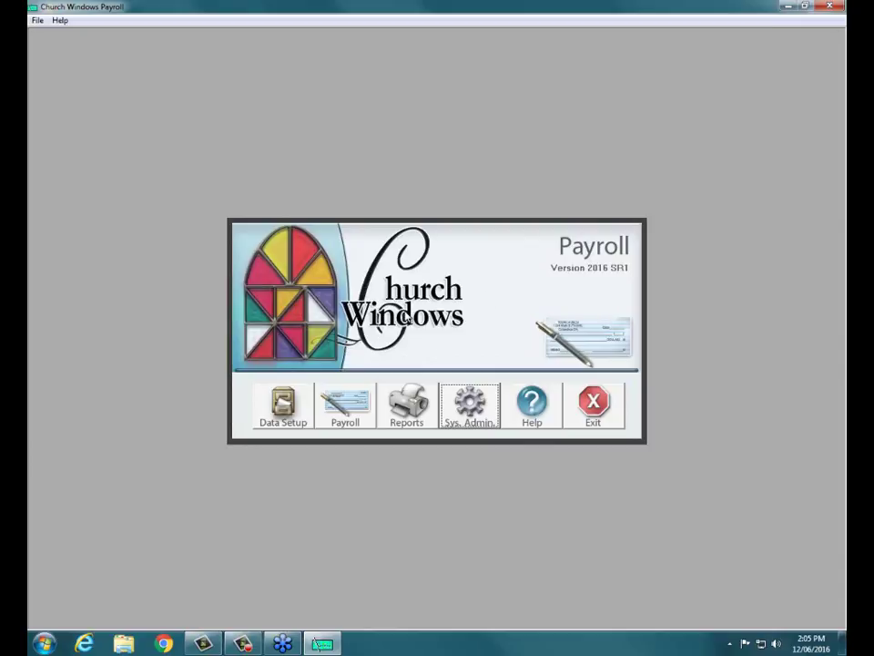
- Run the 2016 End of Year Procedure to update the payroll database to 2017, agreeing to continue without the Payroll 2017 release
left_click(477, 418)
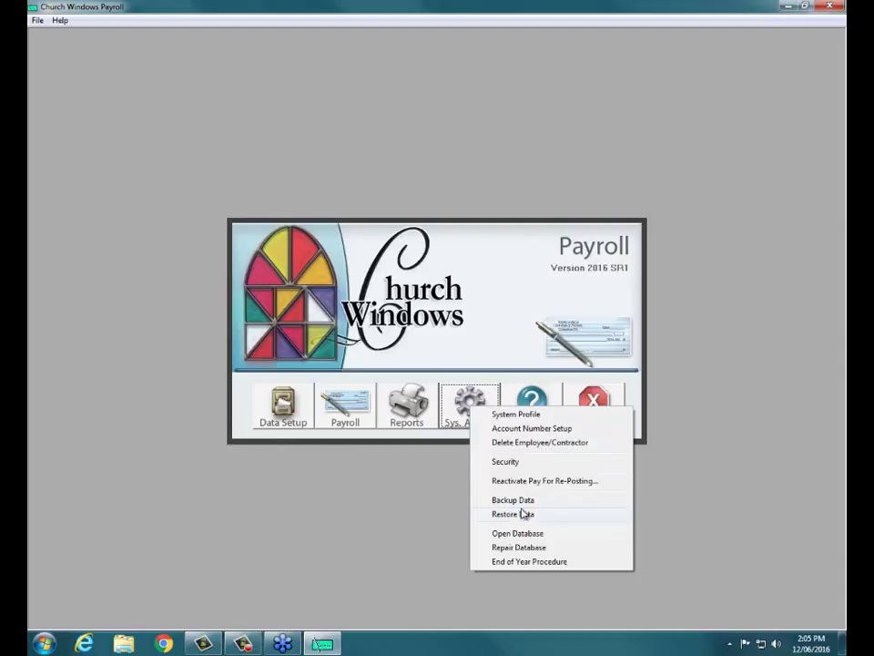
left_click(523, 565)
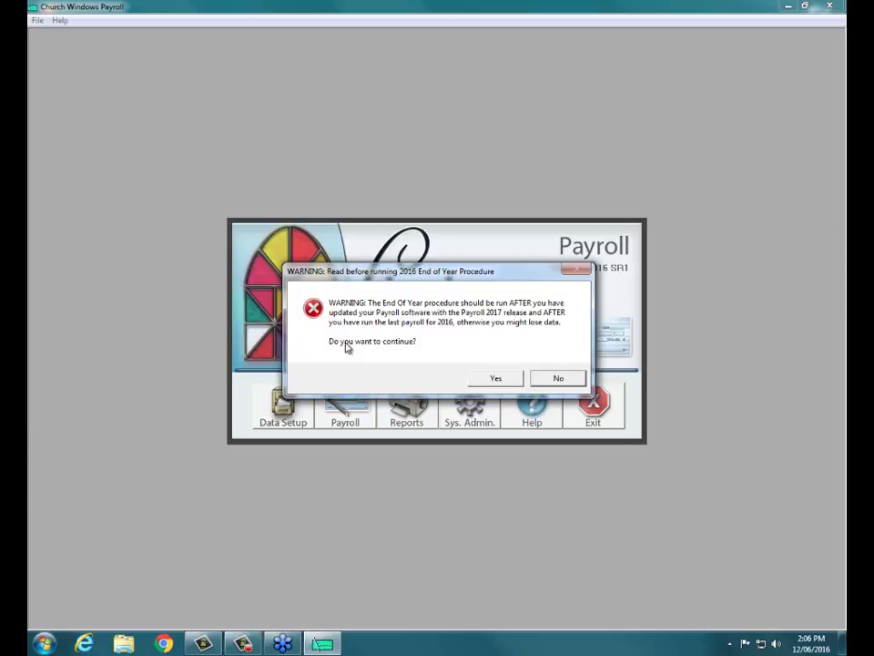
left_click(499, 377)
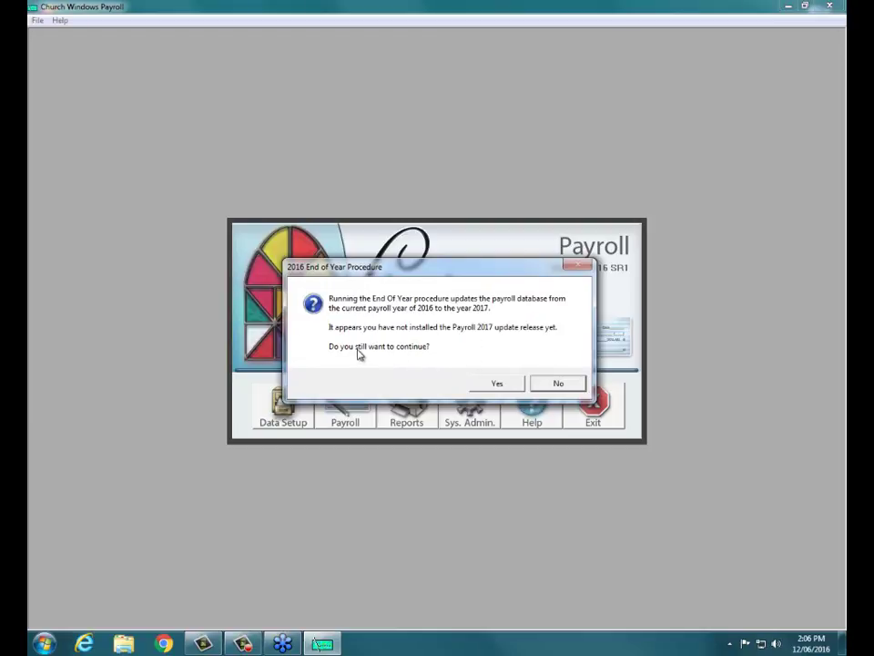
left_click(496, 384)
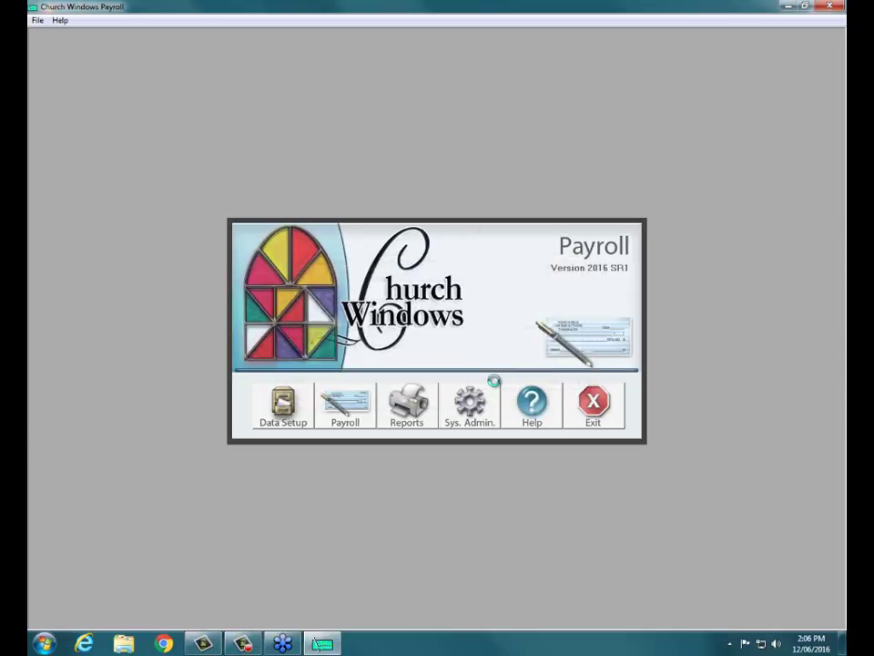
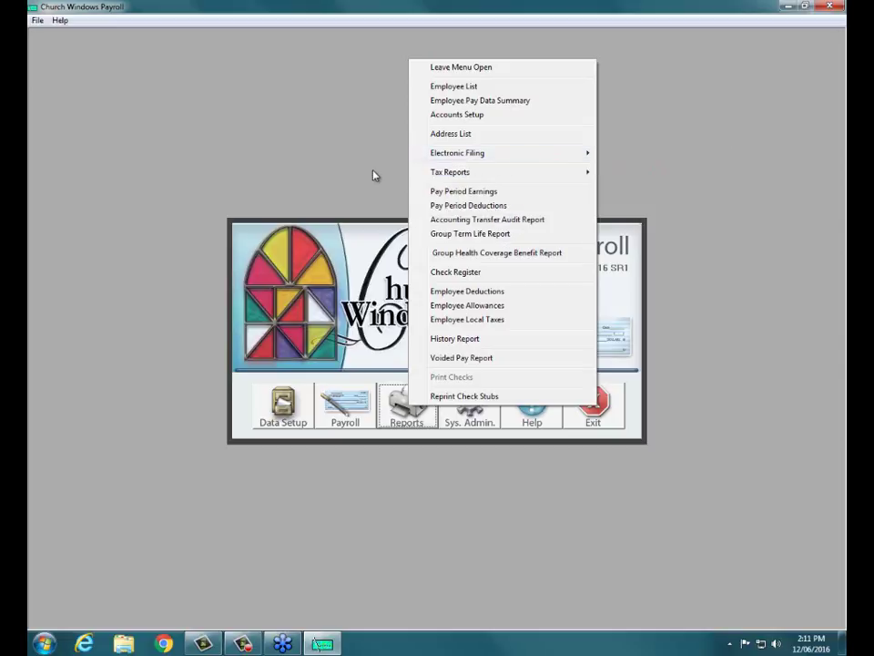
- Generate and preview File Copy W-2 forms for all listed employees, leaving the control number empty
mouse_move(454, 175)
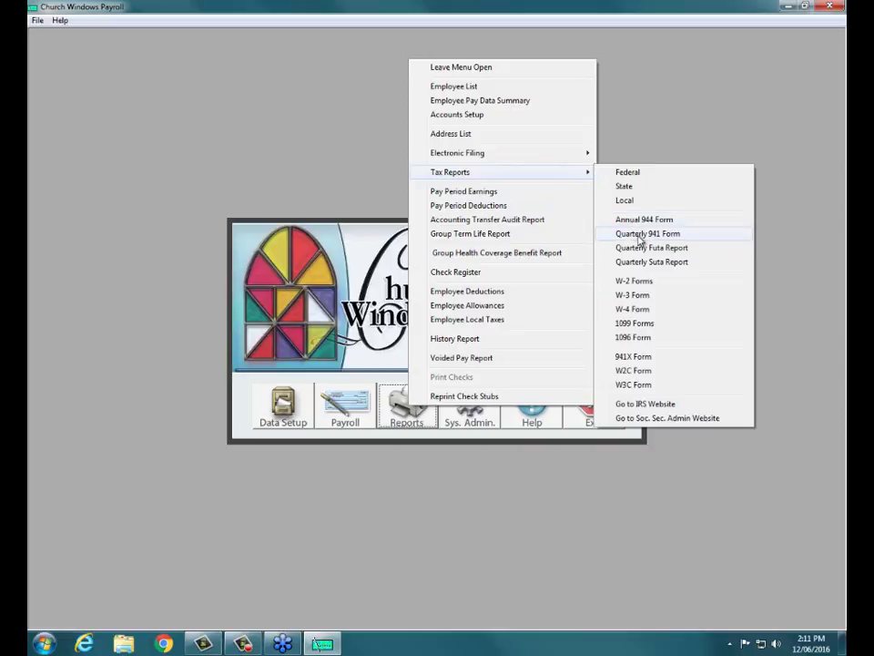
left_click(642, 286)
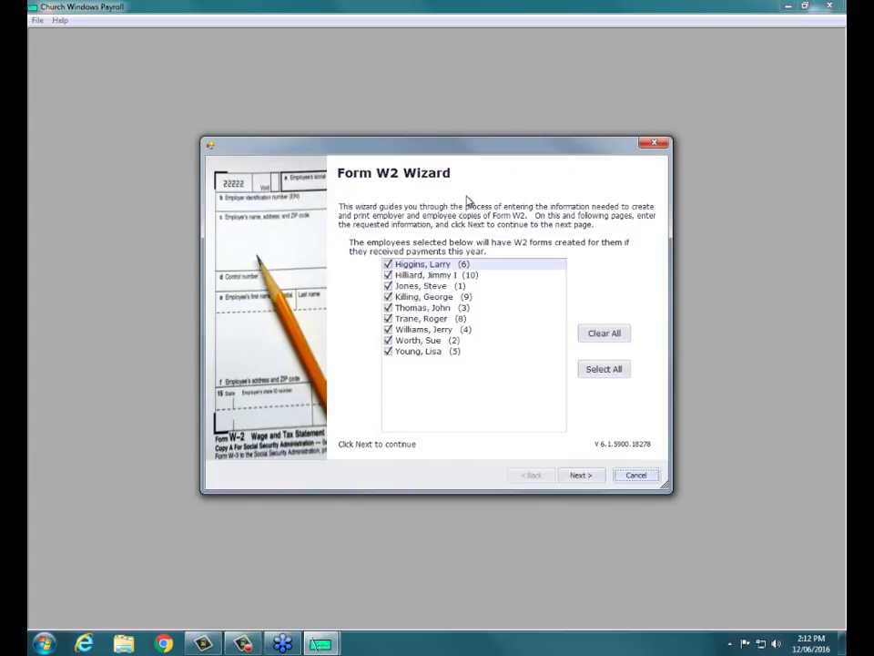
left_click(587, 476)
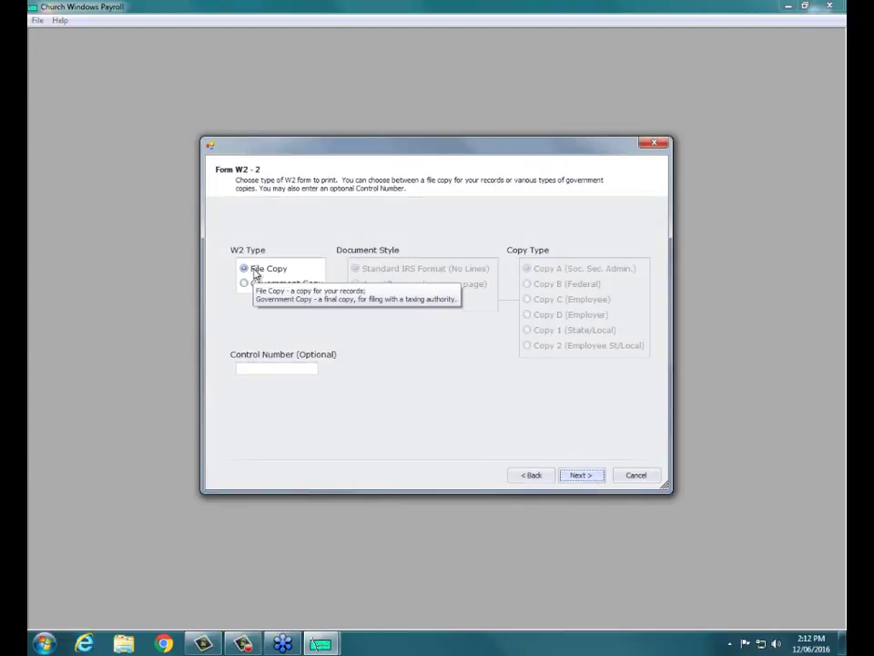
left_click(583, 475)
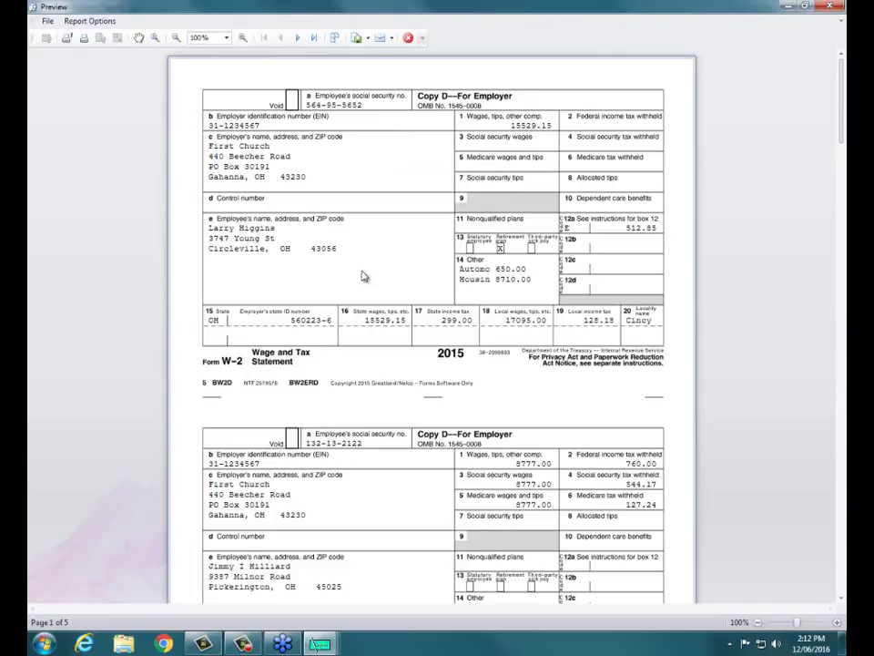
left_click(411, 39)
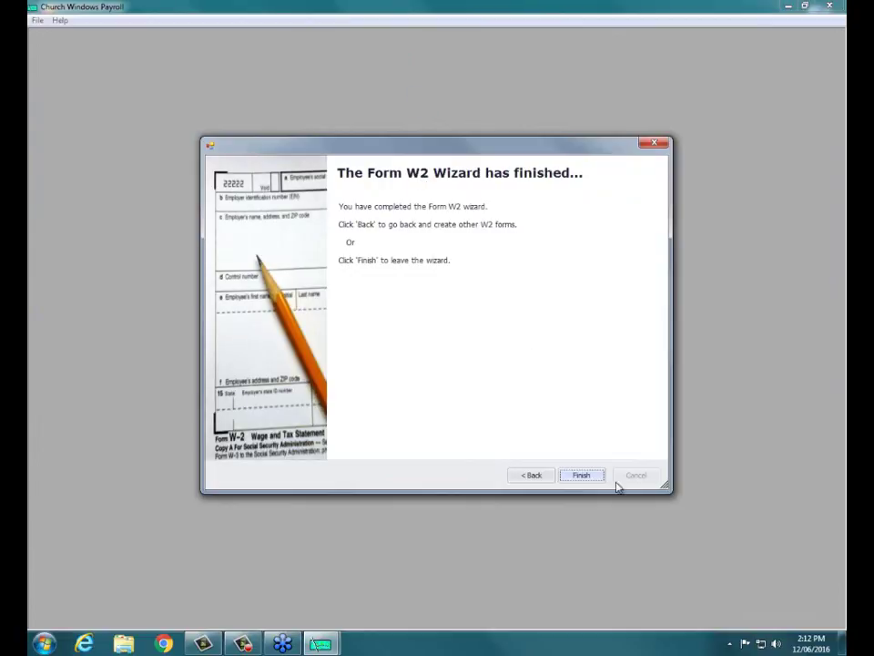
- Generate and preview the Government Copy W-2 forms in Standard IRS Format (No Lines)
left_click(539, 478)
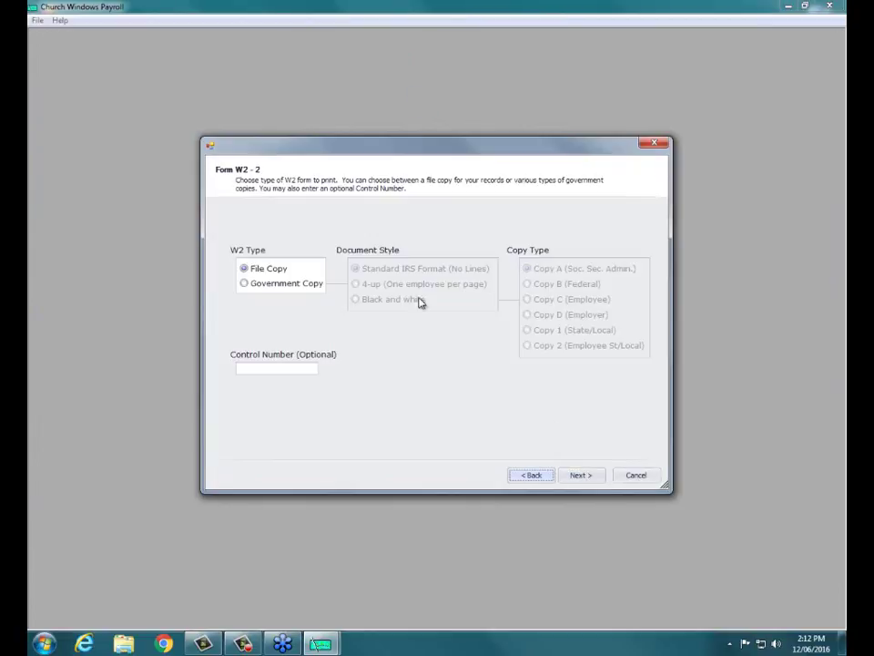
left_click(244, 284)
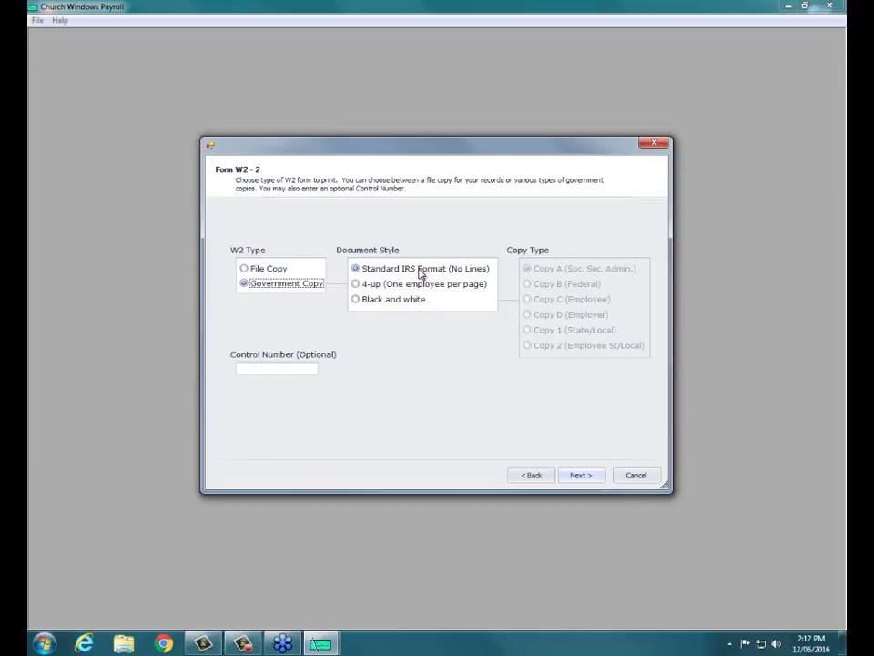
left_click(583, 475)
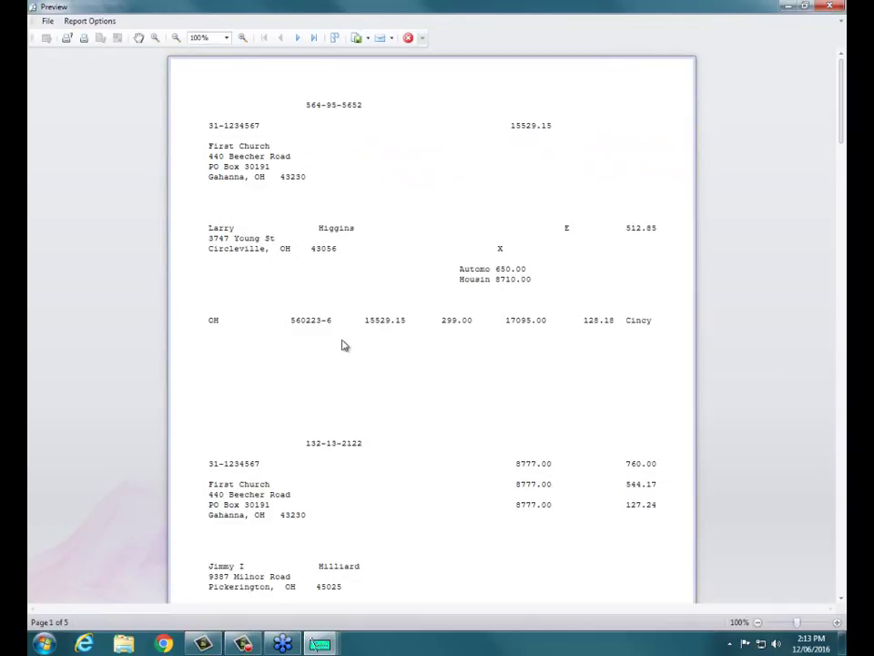
left_click(409, 39)
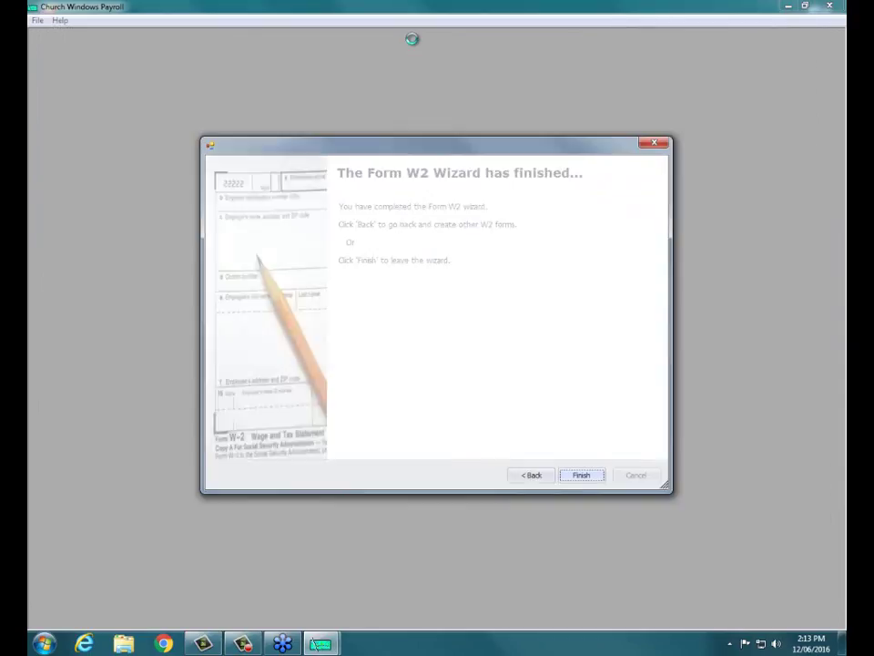
- Generate and preview the Government Copy W-2 forms in the 4-up (One employee per page) style
left_click(527, 478)
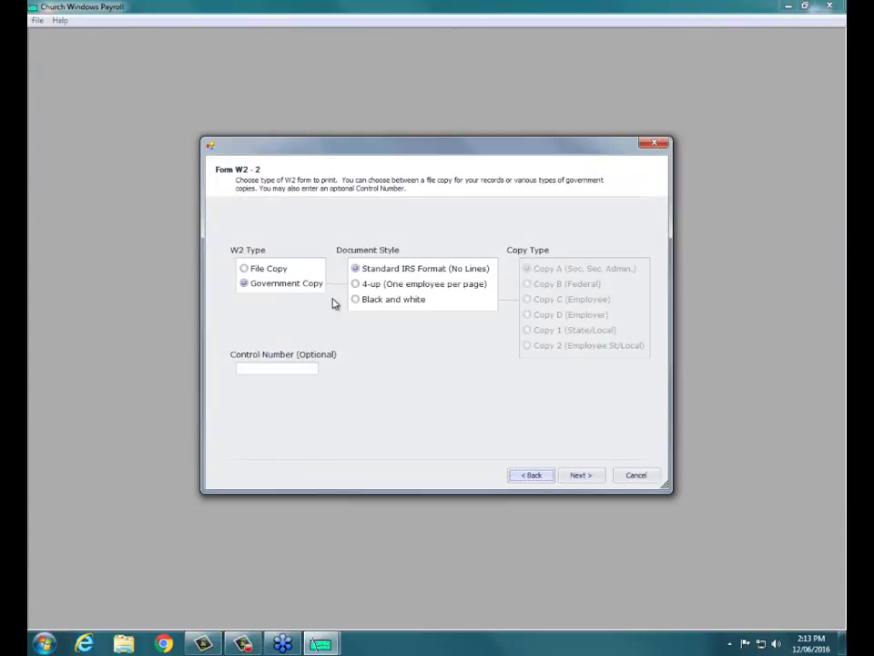
left_click(360, 286)
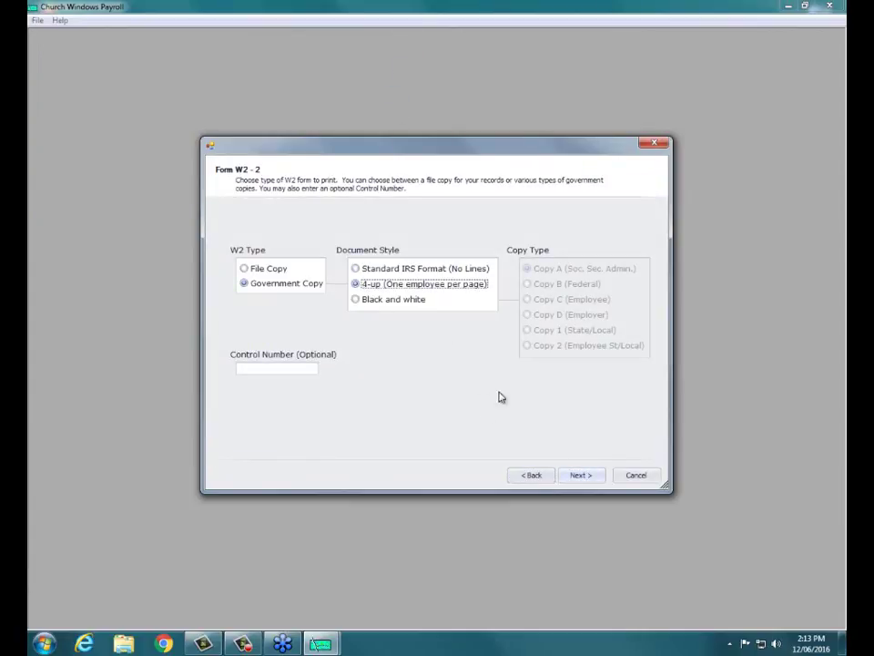
left_click(580, 475)
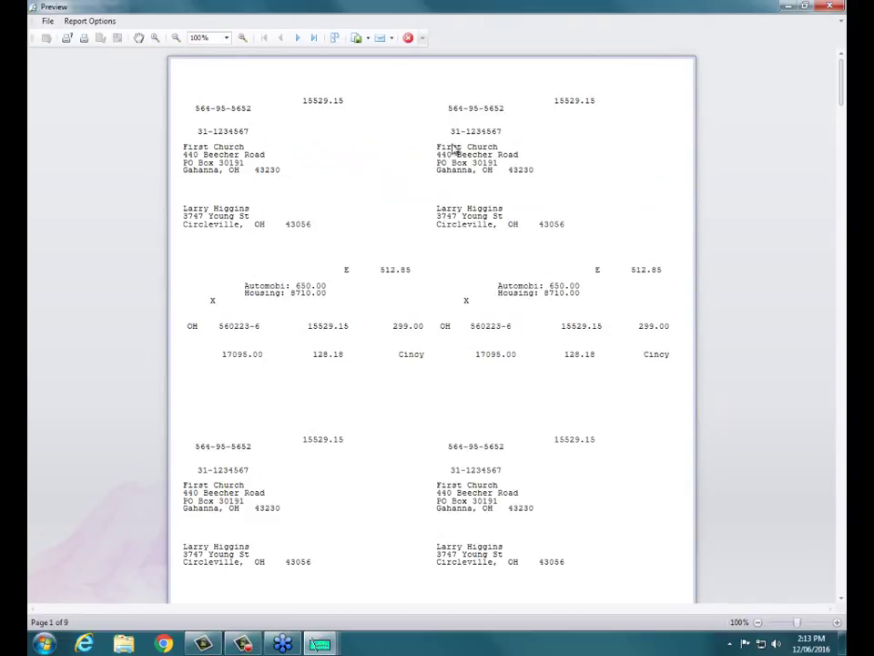
left_click(408, 37)
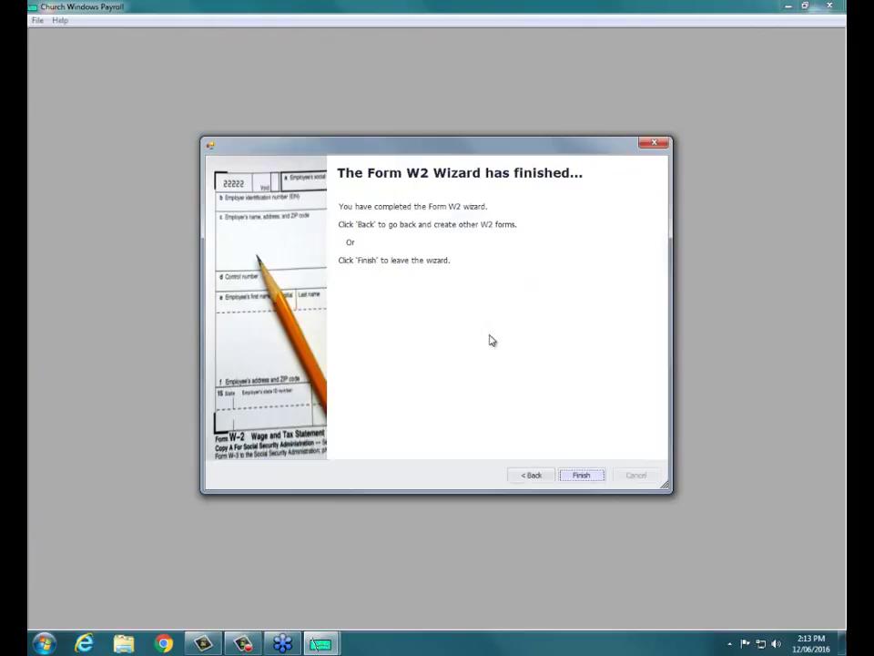
- Generate and preview the black and white Government Copy W-2 forms as Copy A (Soc. Sec. Admin.)
left_click(523, 477)
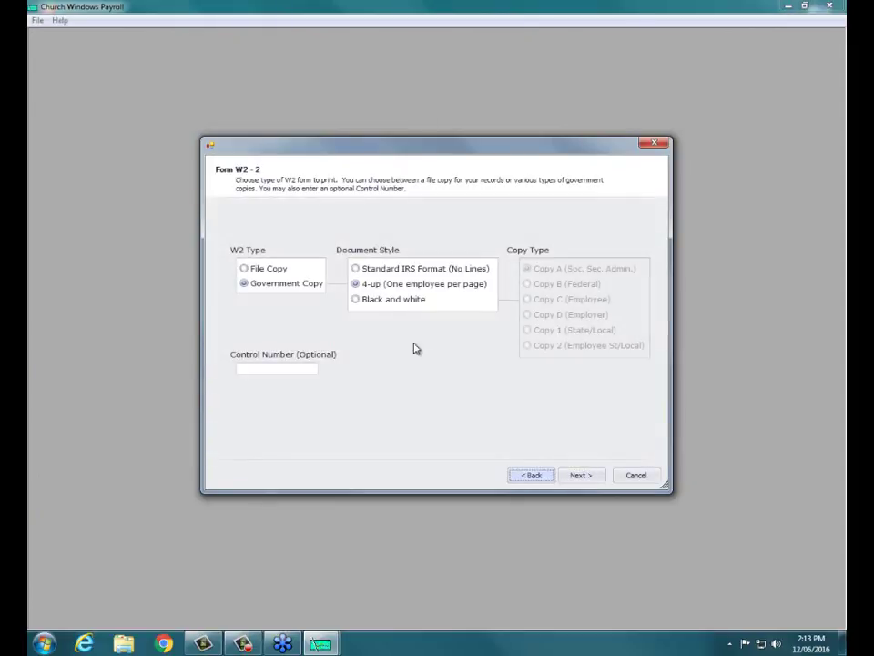
left_click(356, 301)
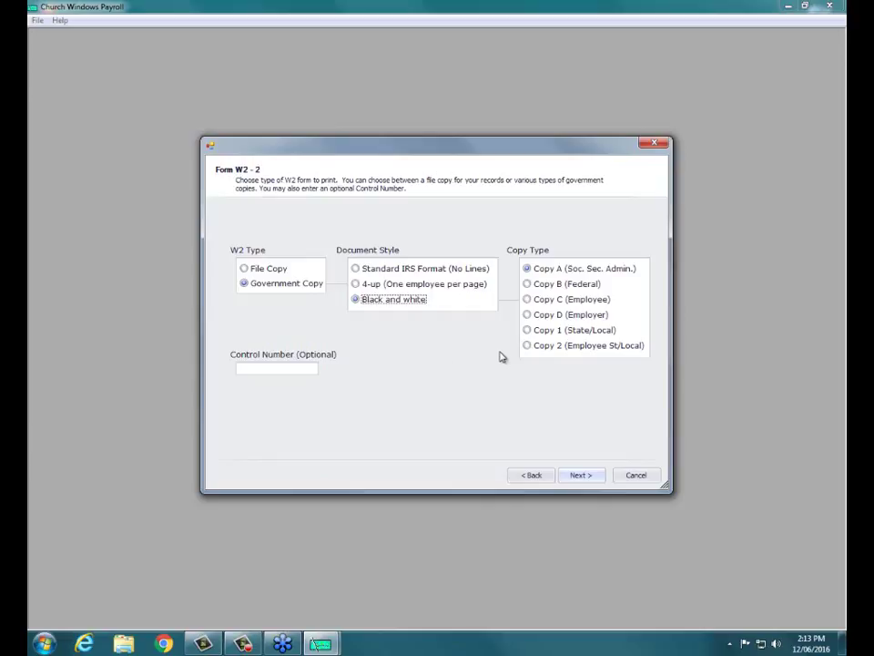
left_click(527, 267)
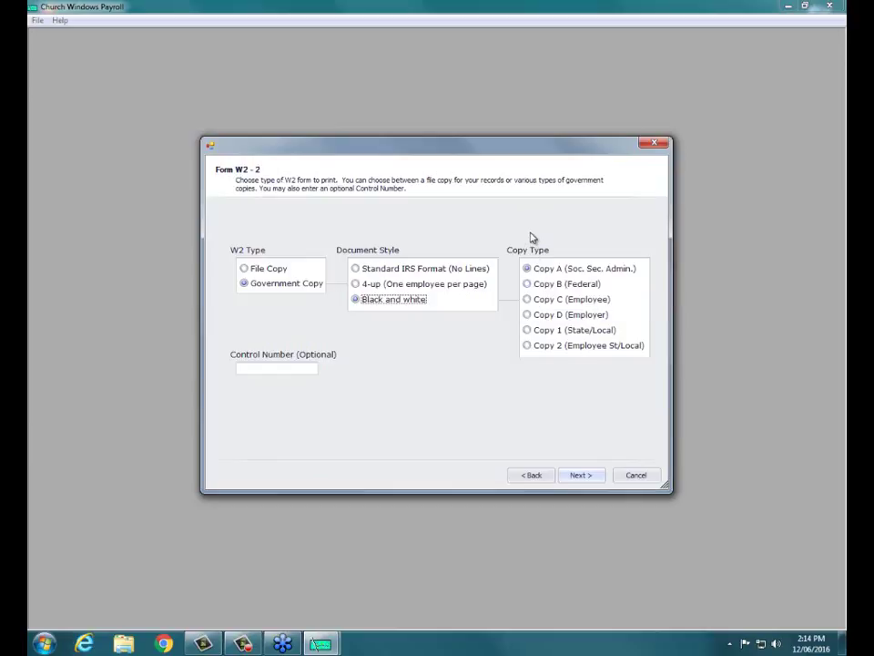
left_click(588, 478)
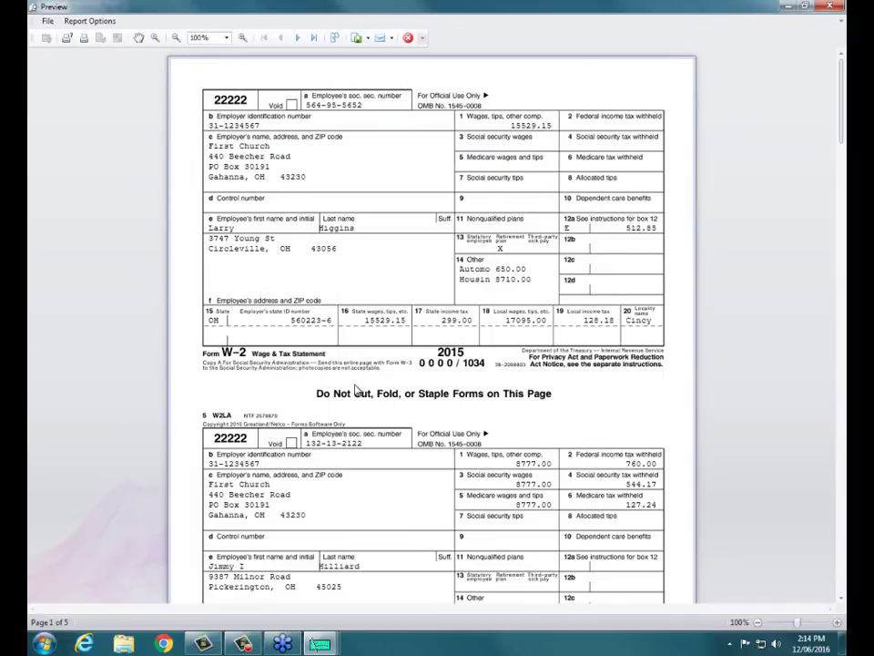
left_click_drag(844, 99, 845, 142)
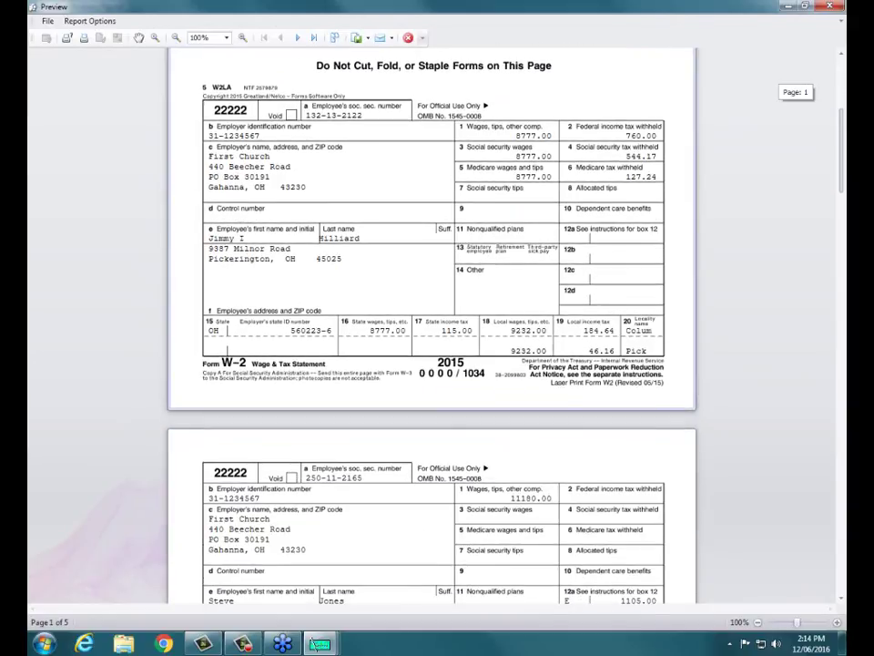
scroll(450, 481, "up", 4)
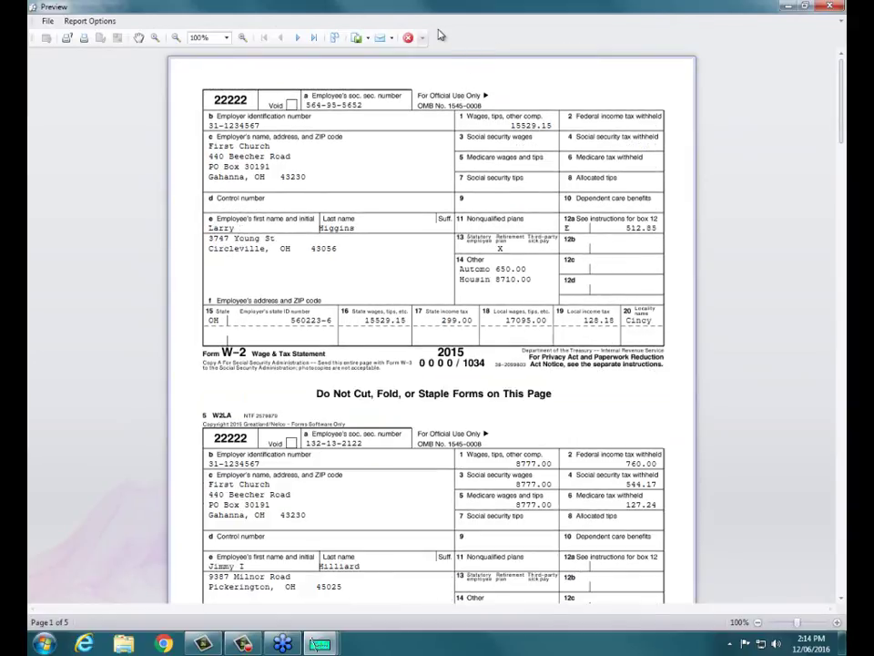
left_click(409, 39)
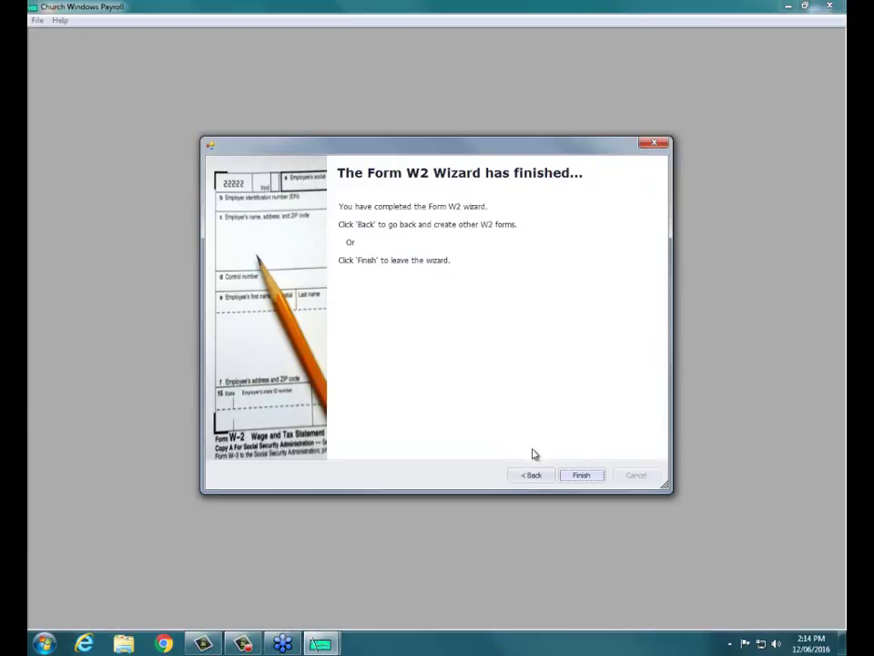
- Generate and preview the black and white Copy C (Employee) W-2 forms, including the employee notice and instructions
left_click(531, 475)
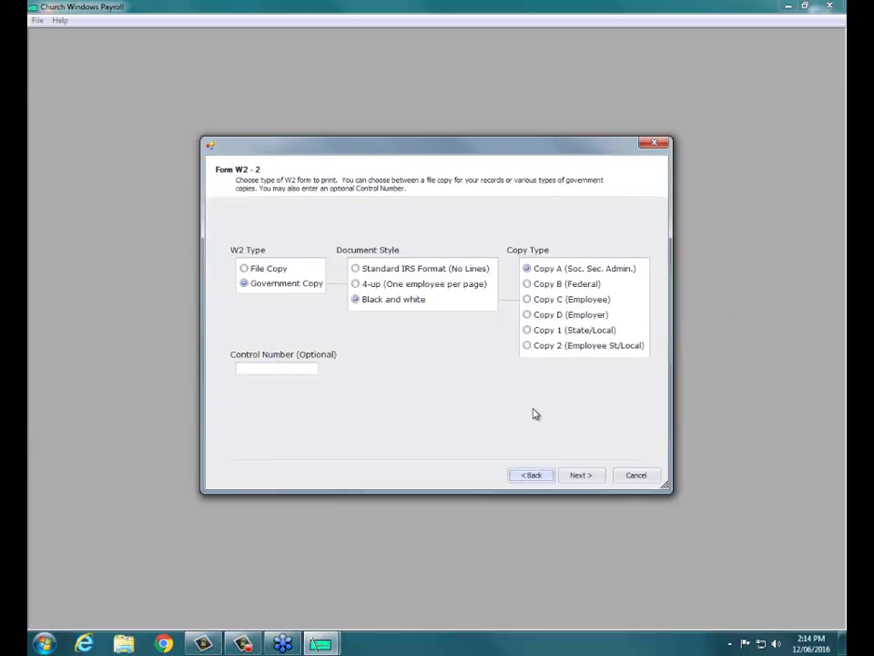
left_click(528, 299)
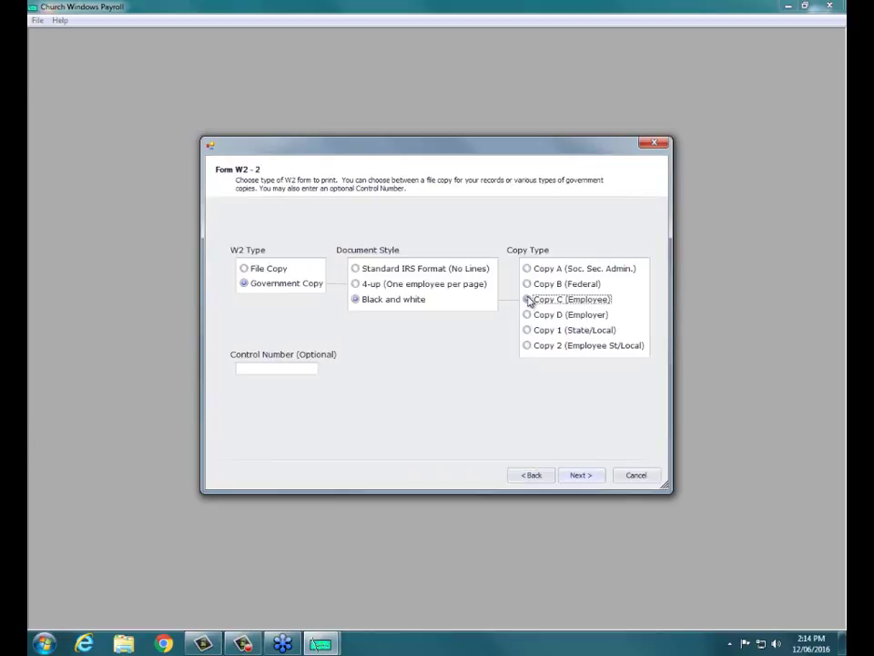
left_click(581, 475)
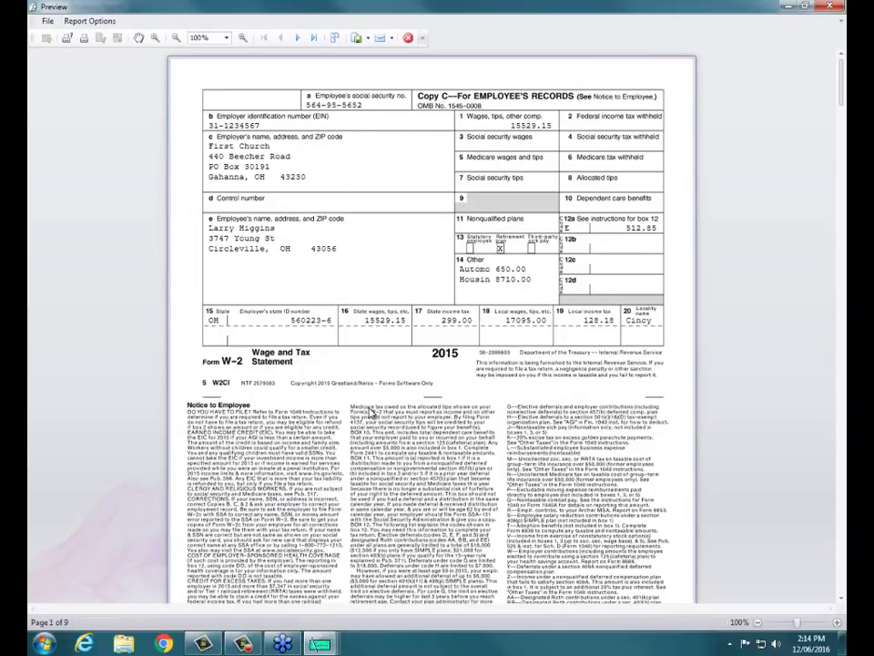
scroll(632, 62, "down", 3)
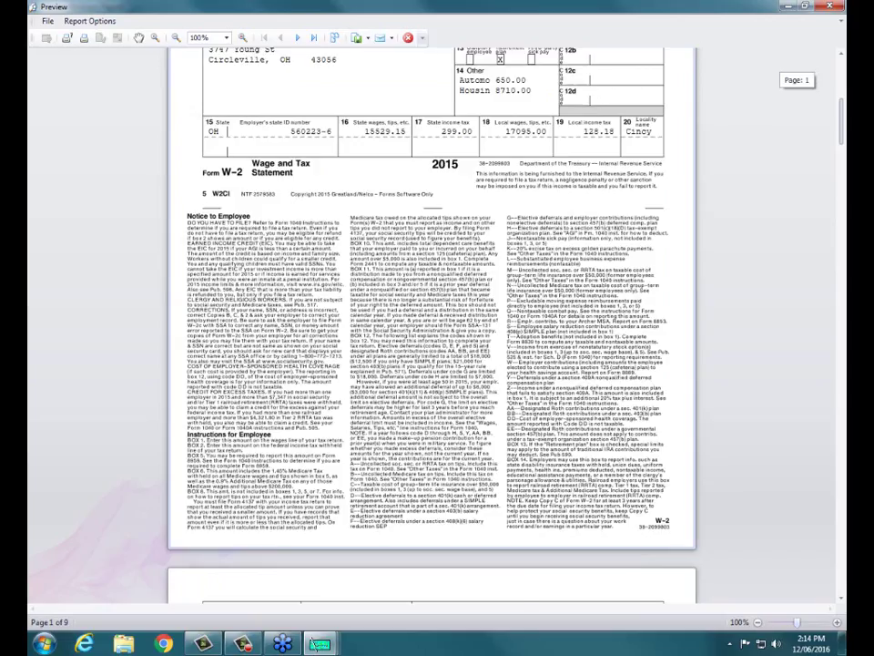
scroll(432, 328, "down", 8)
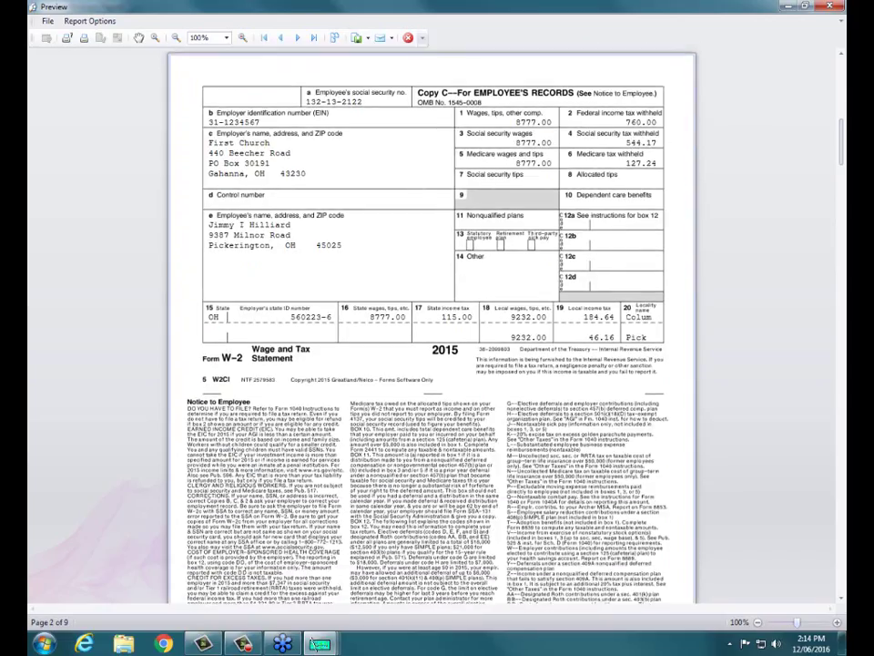
left_click(409, 38)
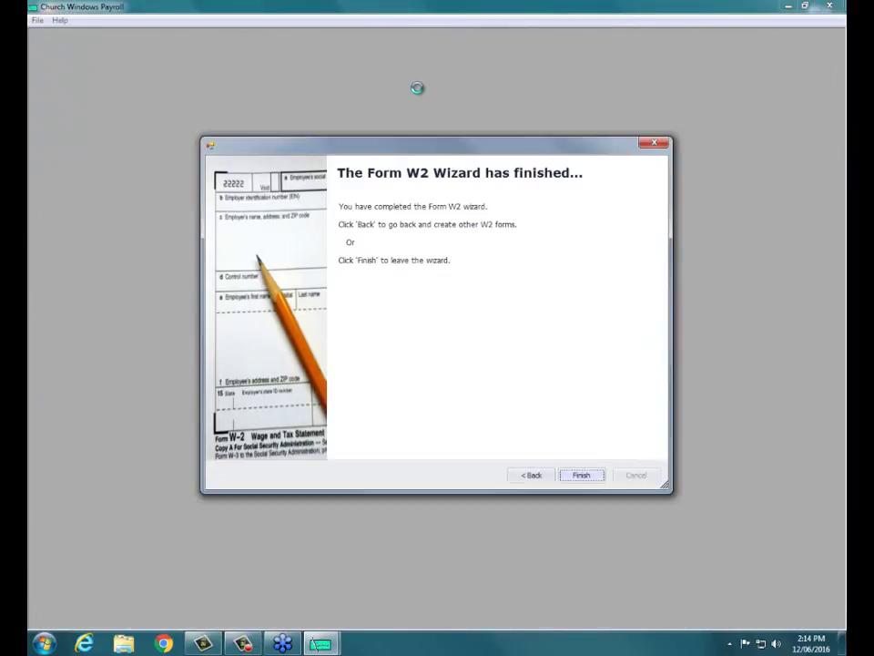
left_click(535, 478)
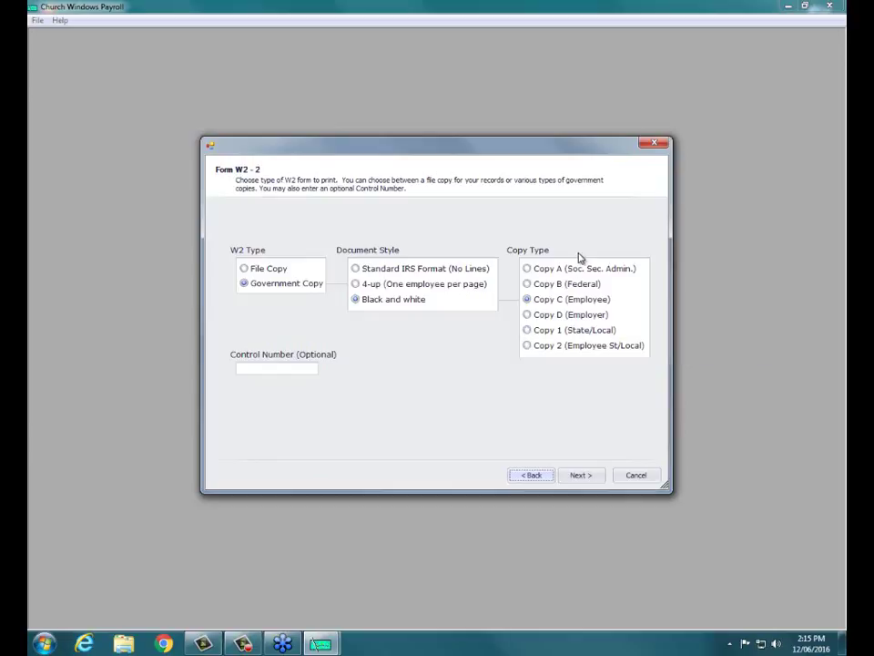
left_click(582, 477)
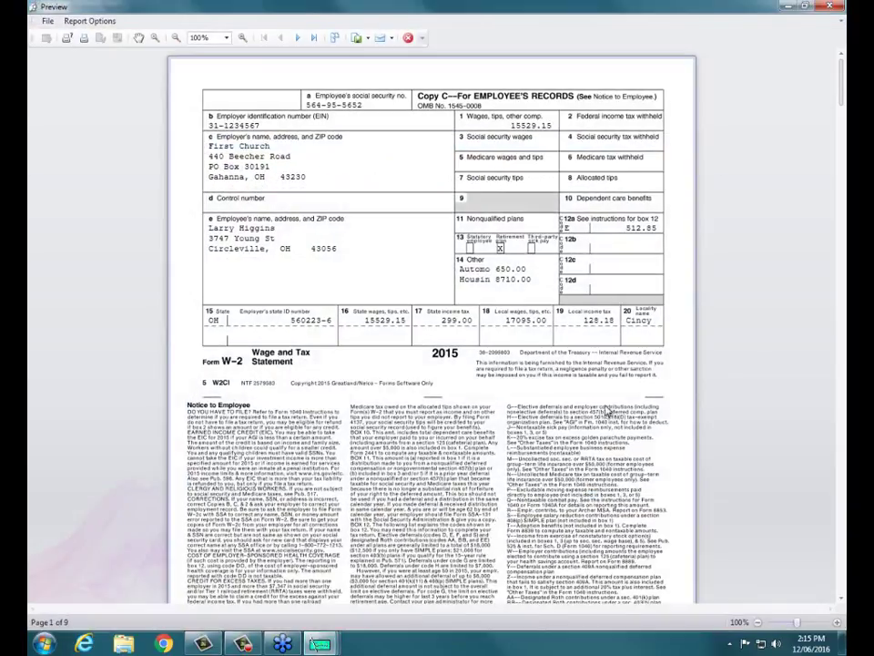
left_click(408, 38)
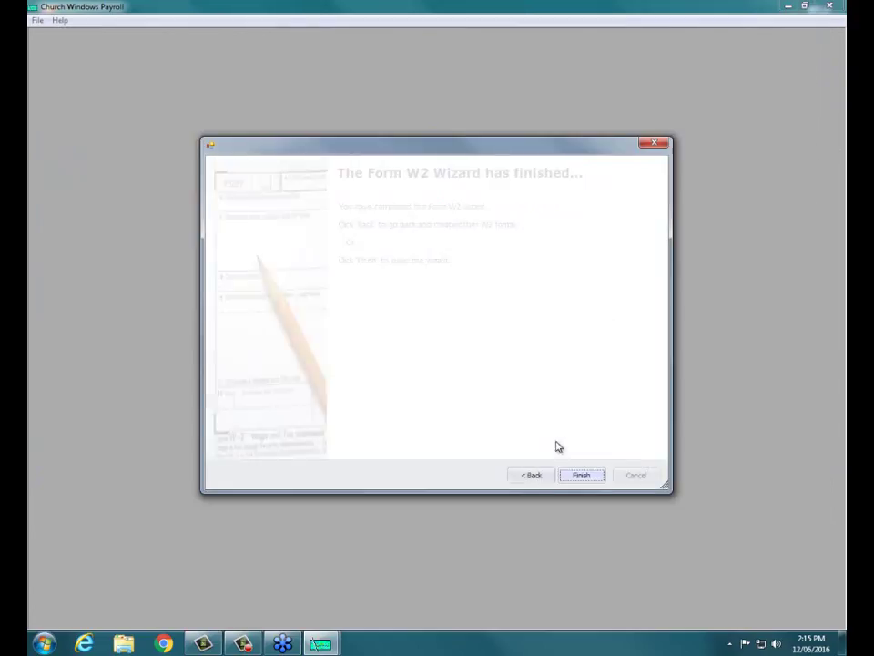
- Generate and preview the black and white Copy B (Federal) W-2 forms, and finish the Form W2 wizard
left_click(531, 475)
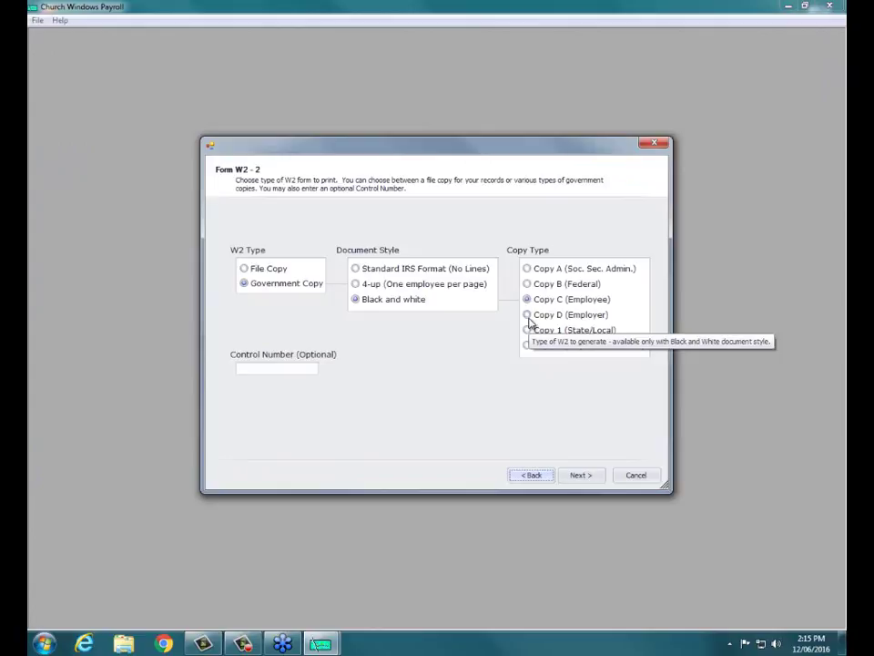
left_click(527, 284)
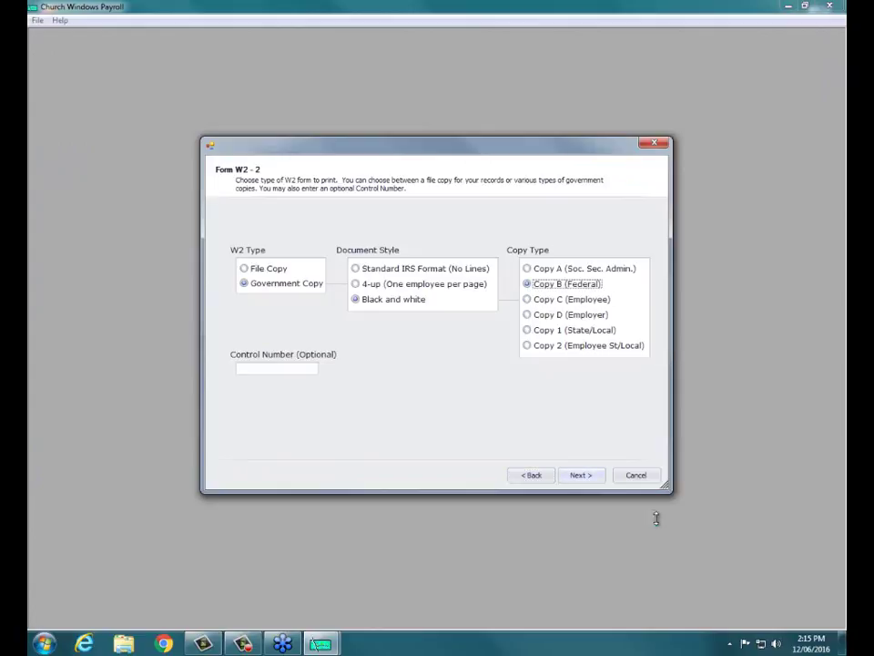
left_click(580, 476)
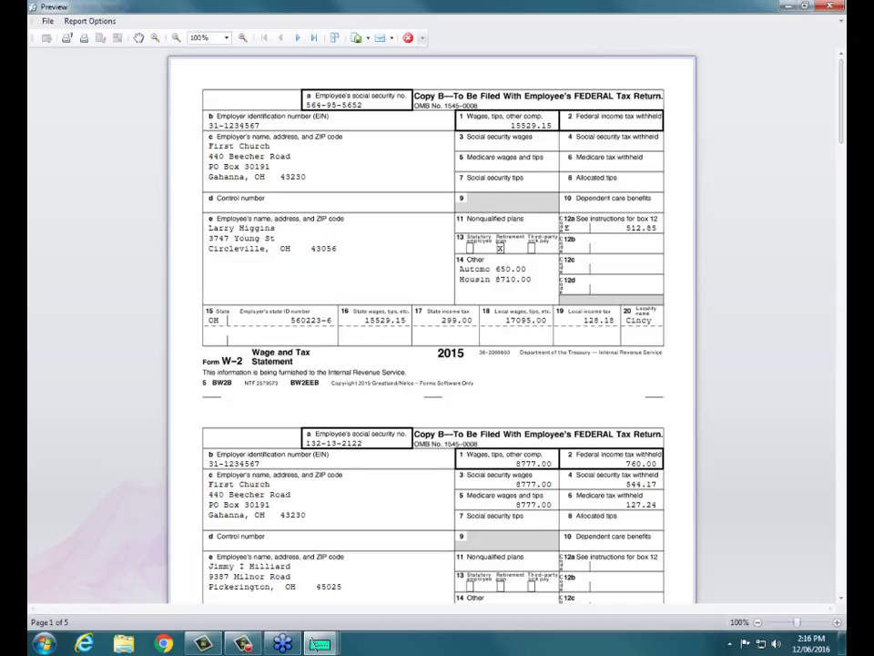
left_click(408, 37)
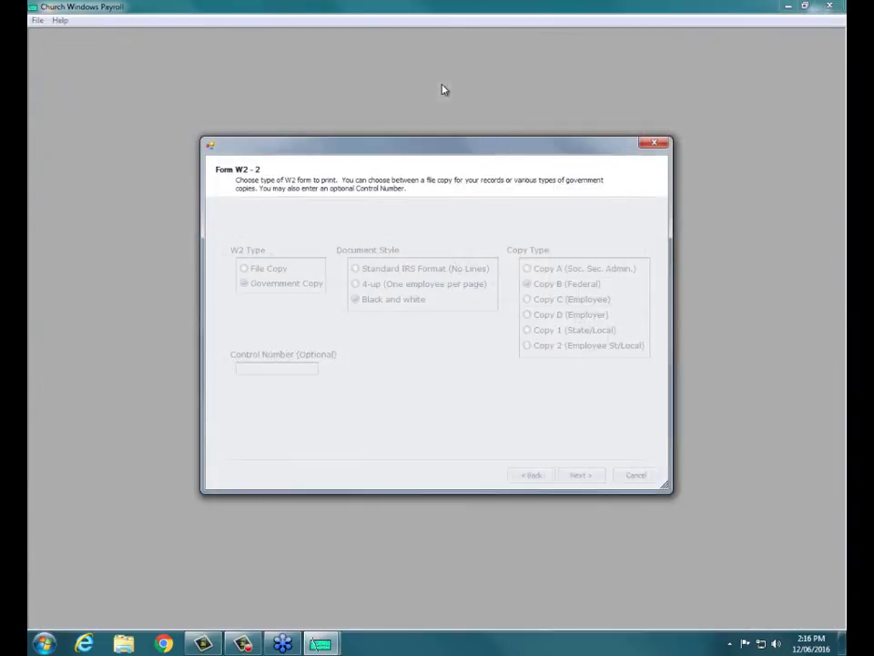
left_click(581, 474)
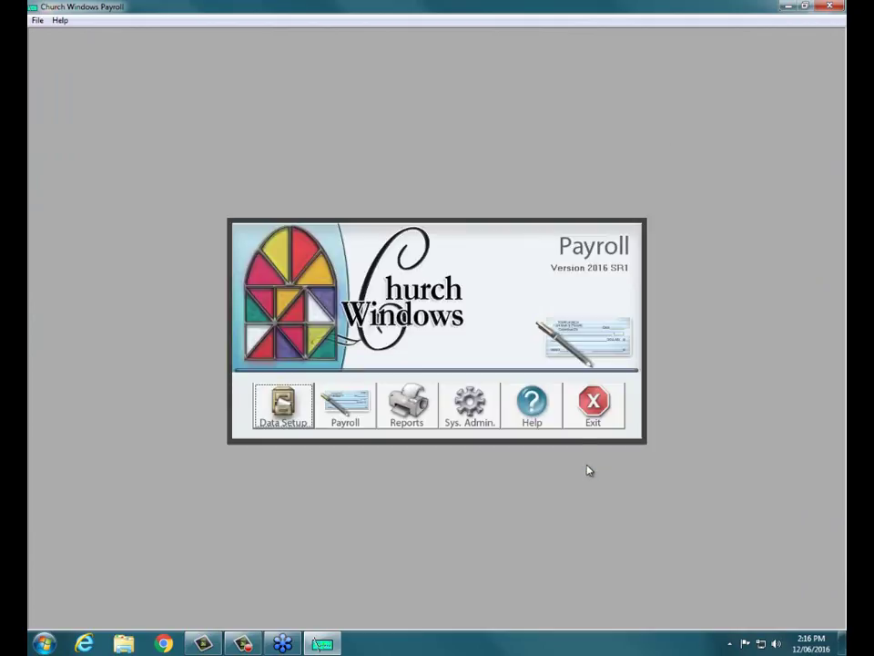
- Bring up the list of available tax reports and forms
left_click(422, 412)
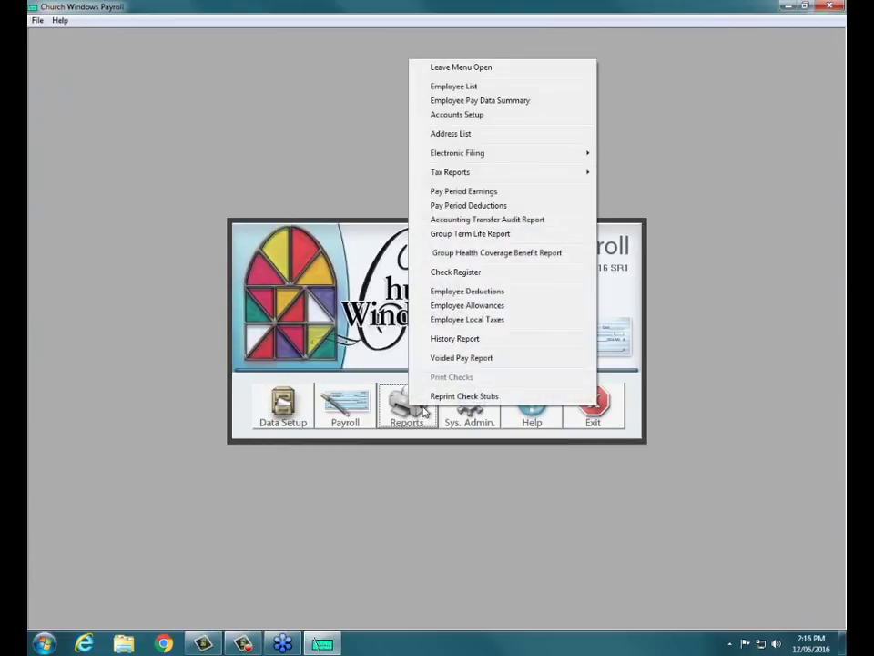
mouse_move(449, 176)
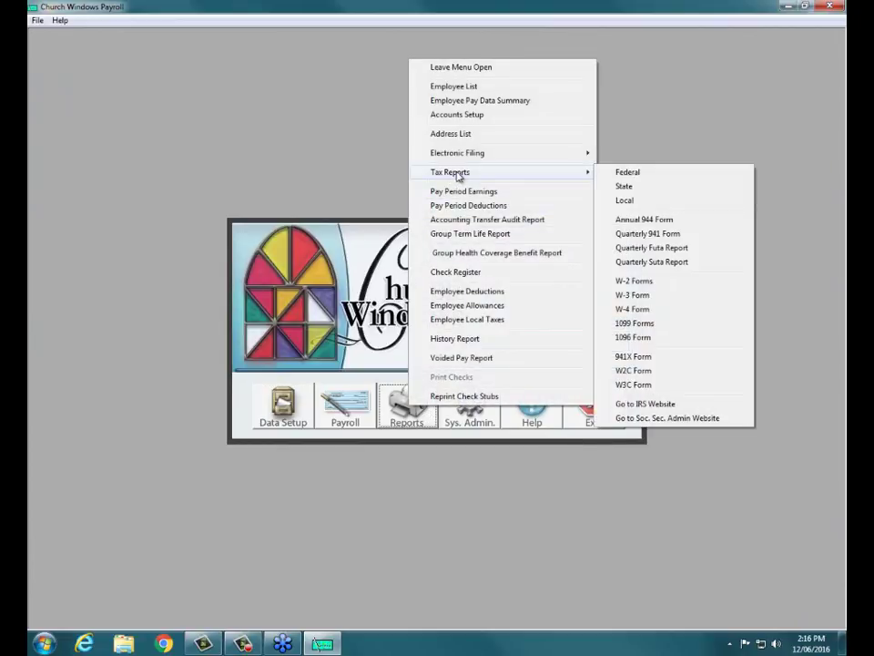